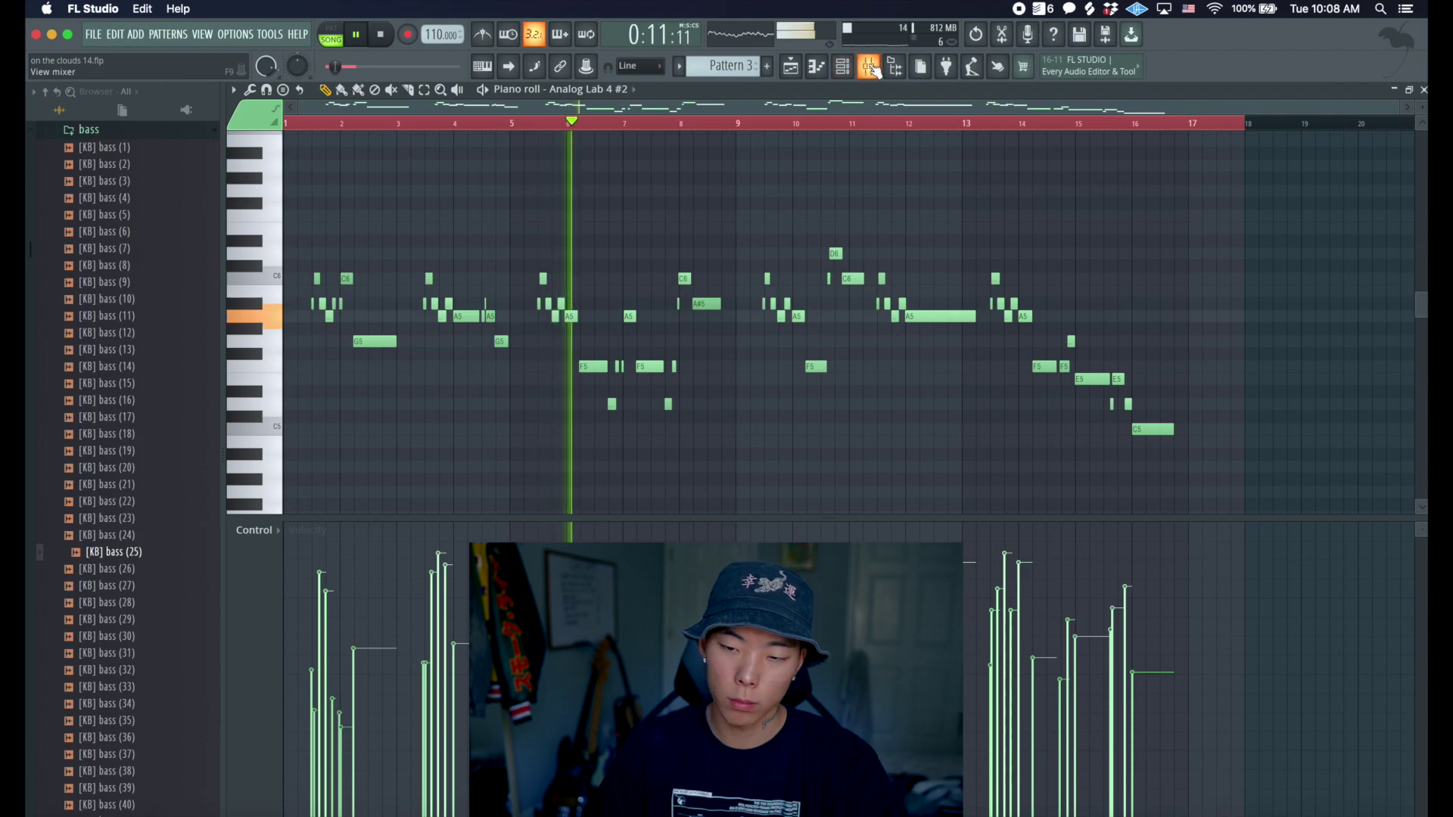
- Load the RC-20 Retro Color effect into a slot on mixer track Insert 2
right_click(357, 365)
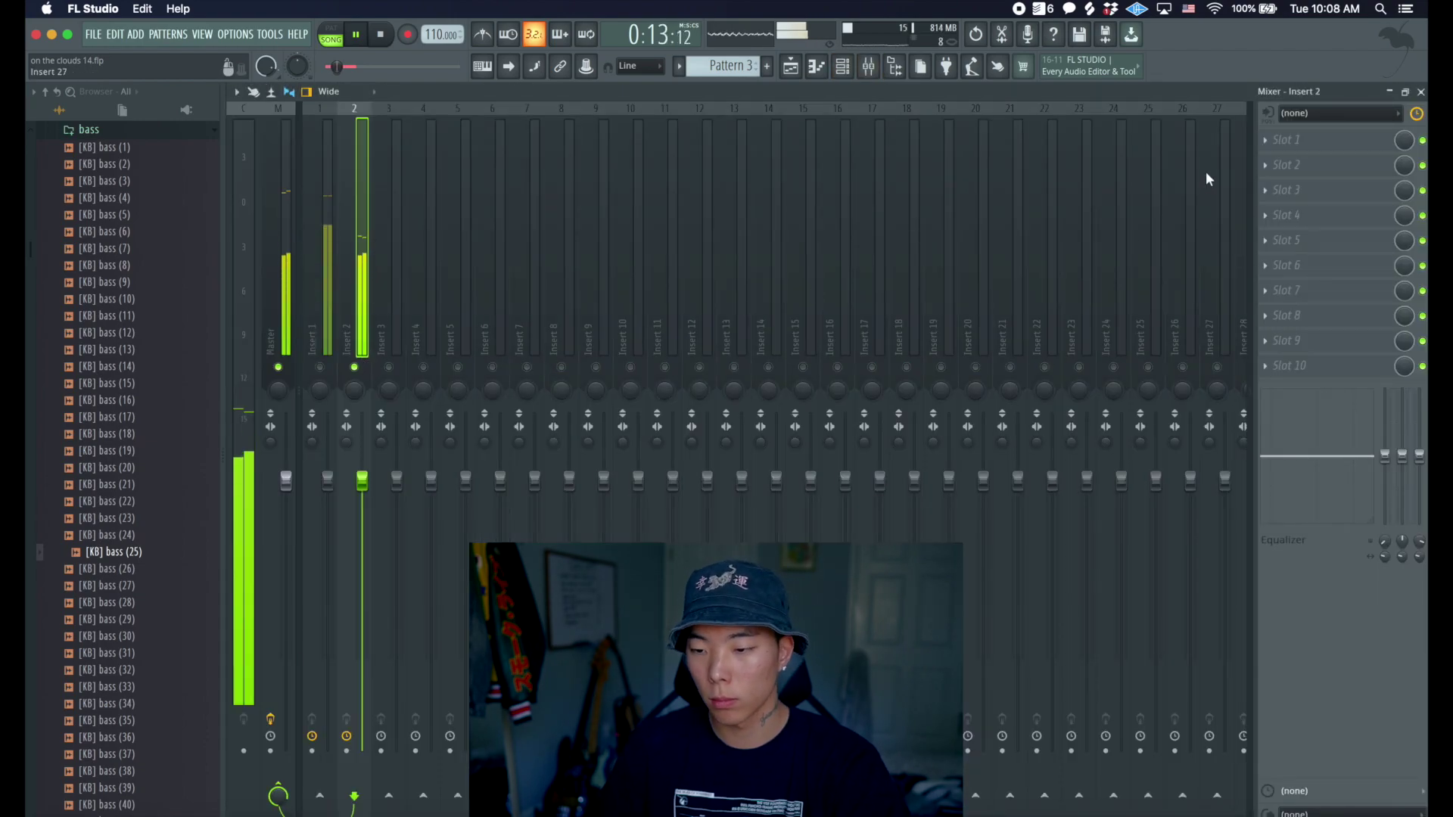
left_click(1330, 174)
left_click(1132, 80)
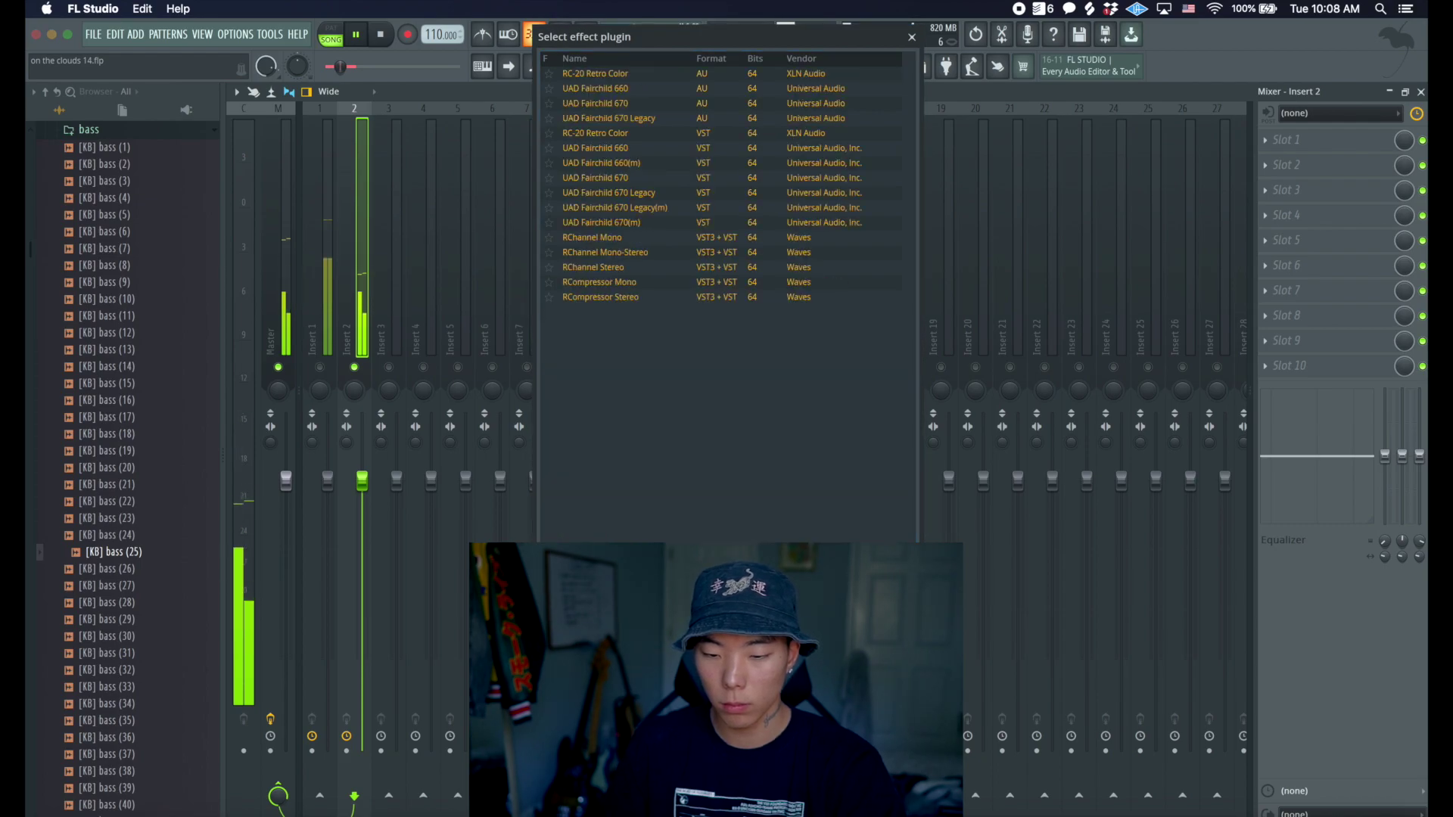
left_click(595, 446)
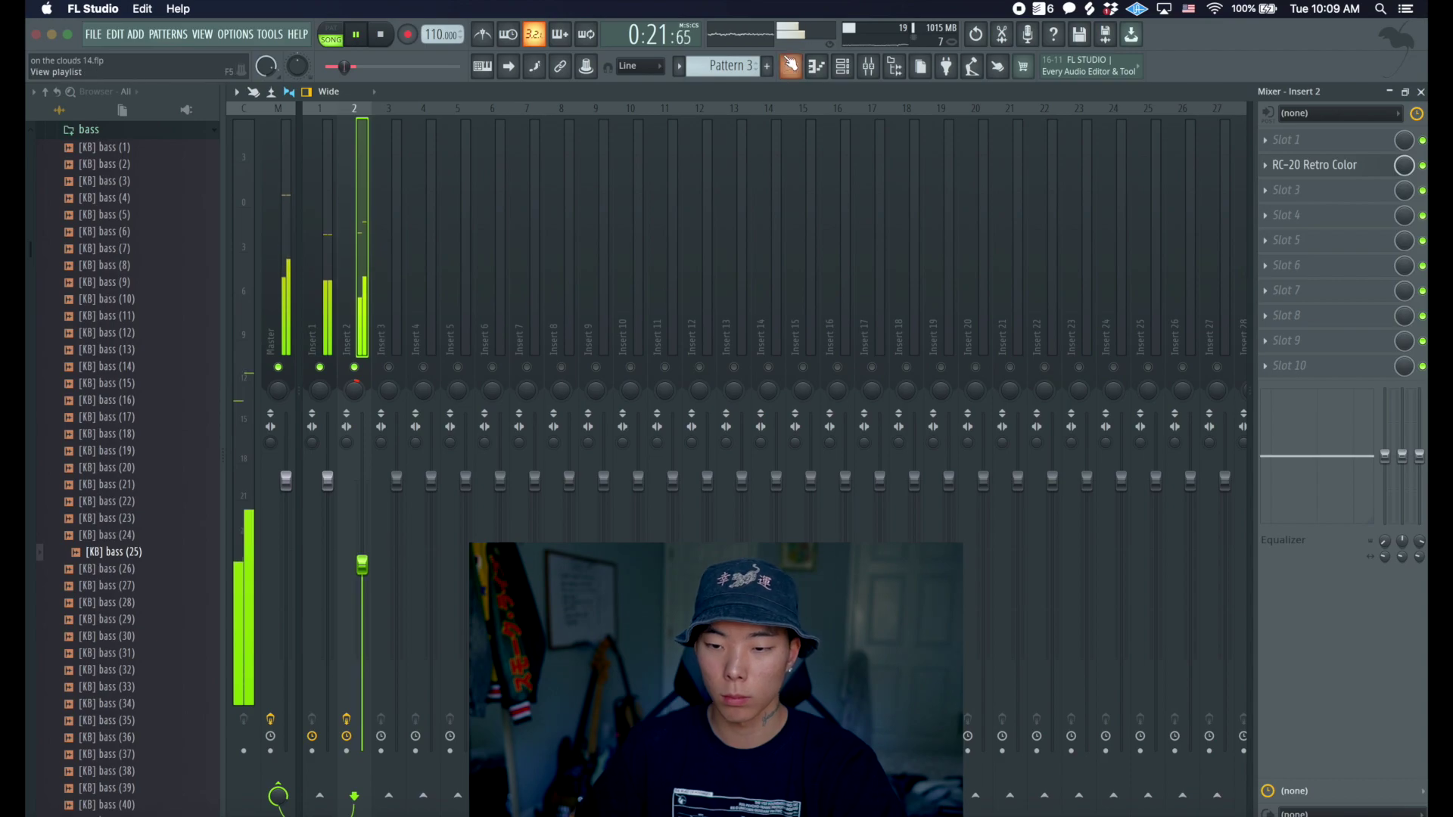
- Return to Pattern 1 and copy the Analog Lab 4 chord notes onto the Xpand!2_x64 channel
left_click(843, 67)
left_click(865, 112)
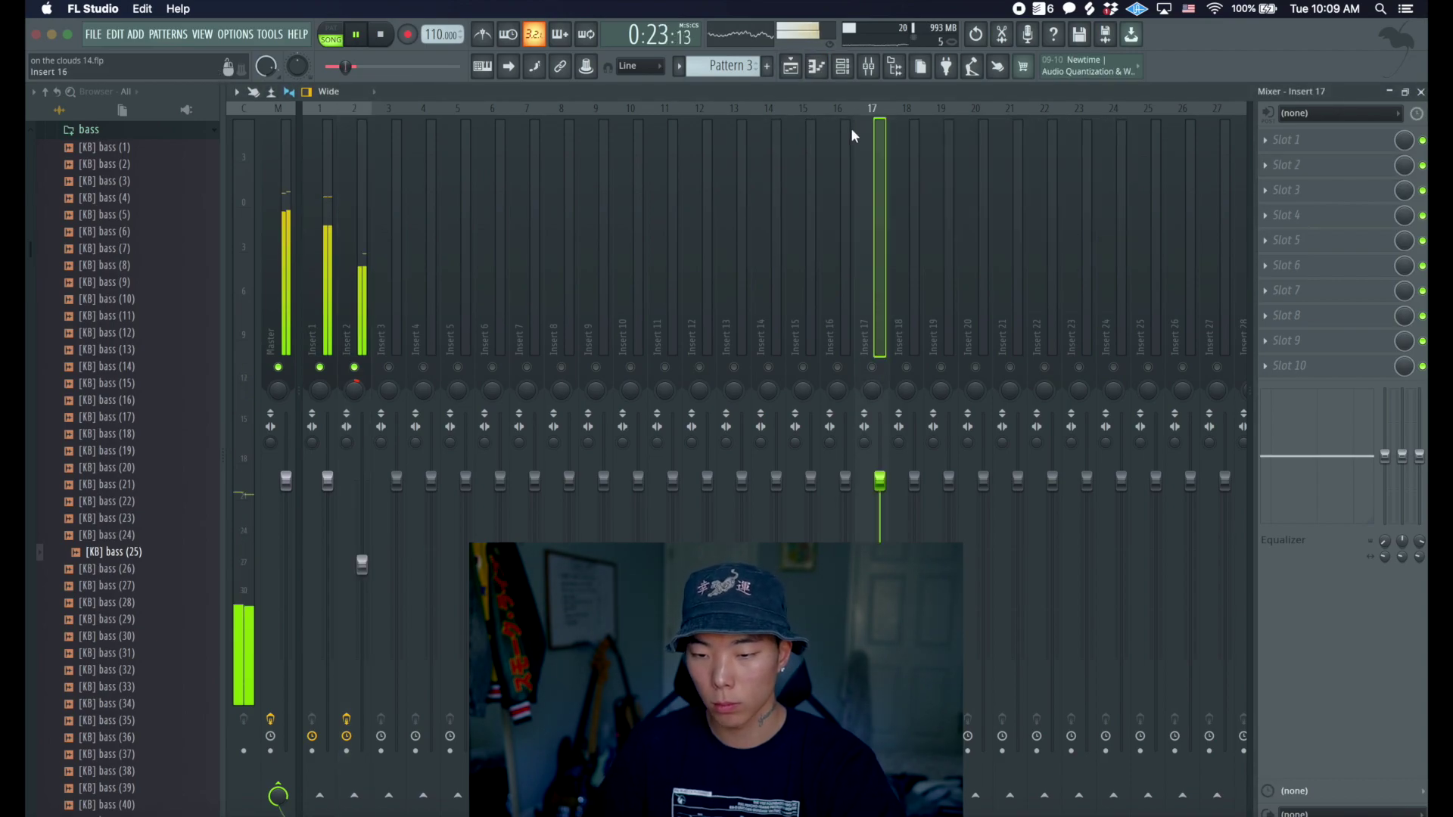
left_click(777, 67)
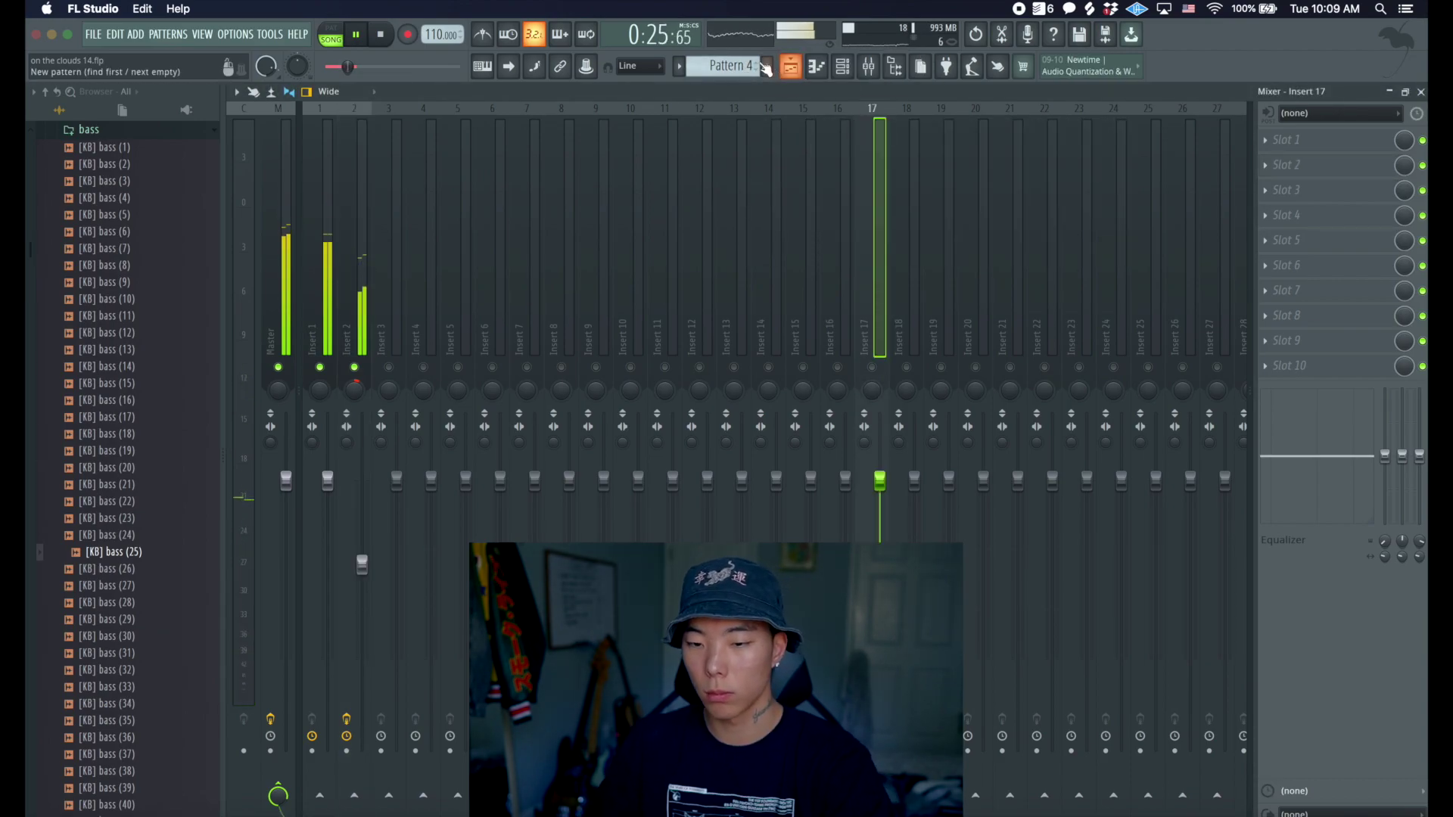
left_click(817, 66)
left_click(842, 67)
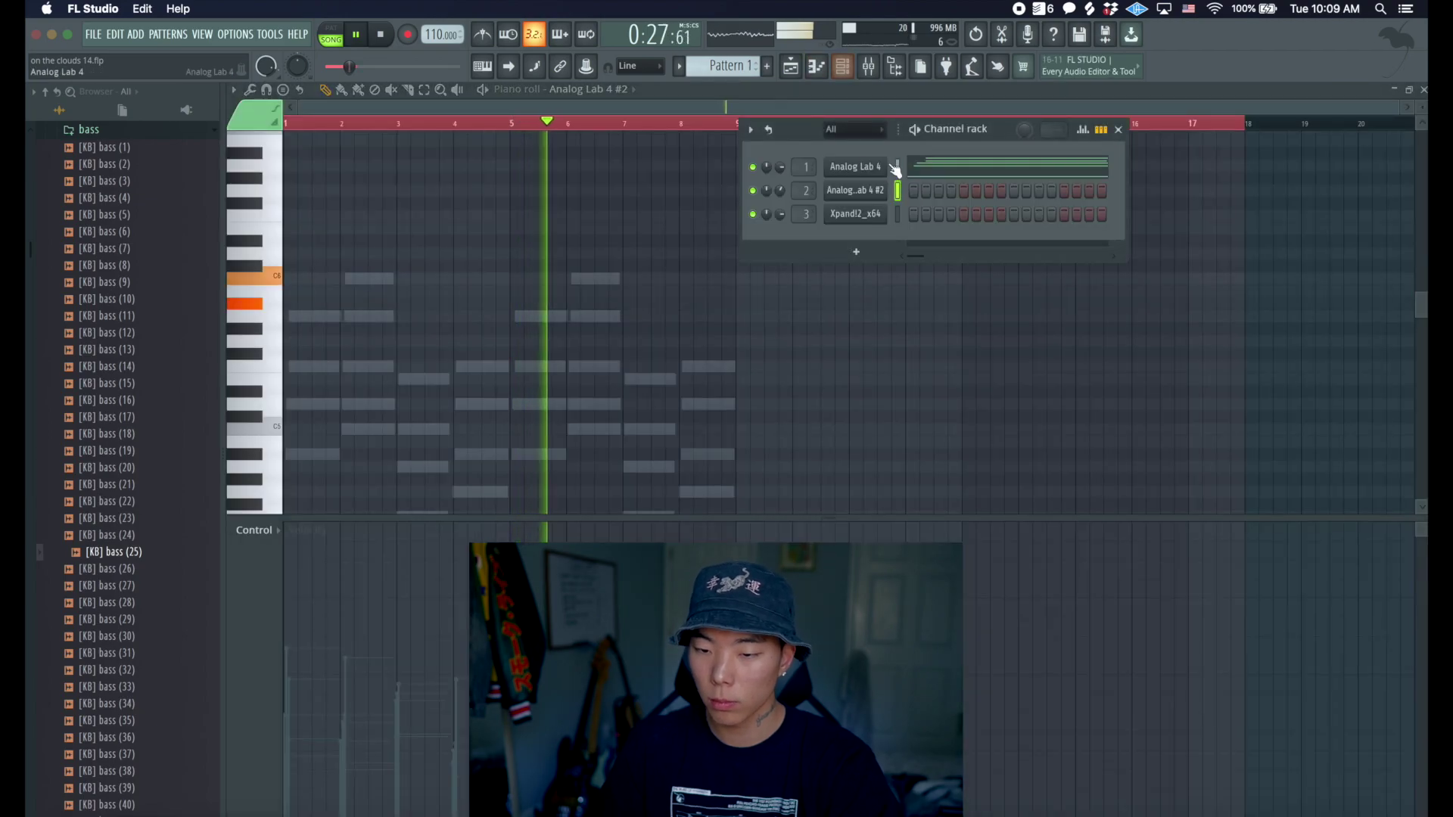
key("space")
left_click(876, 214)
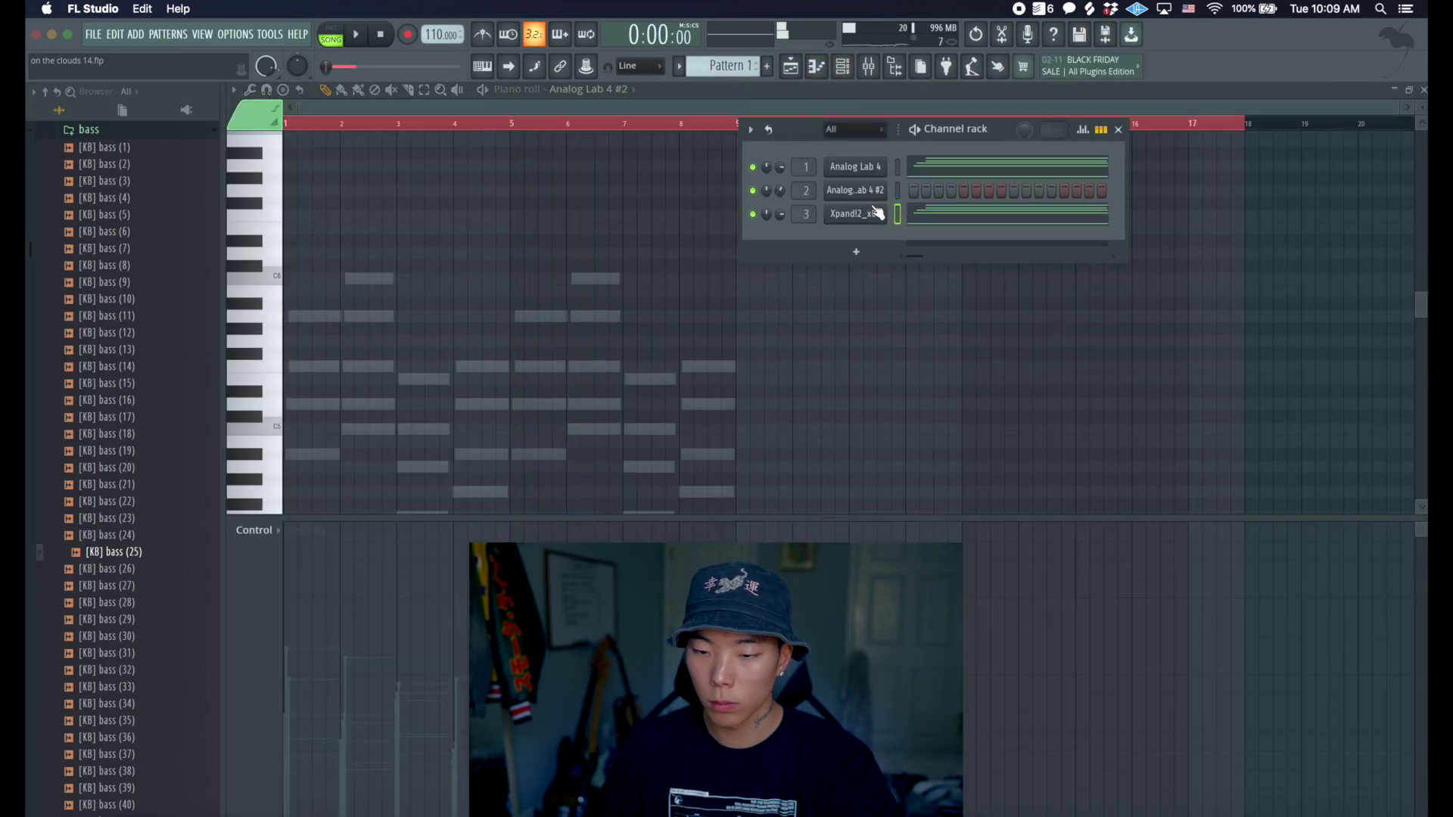
- Audition Xpand!2 presets over the chords and settle on the soft string sweep pad sound
left_click_drag(460, 132, 488, 182)
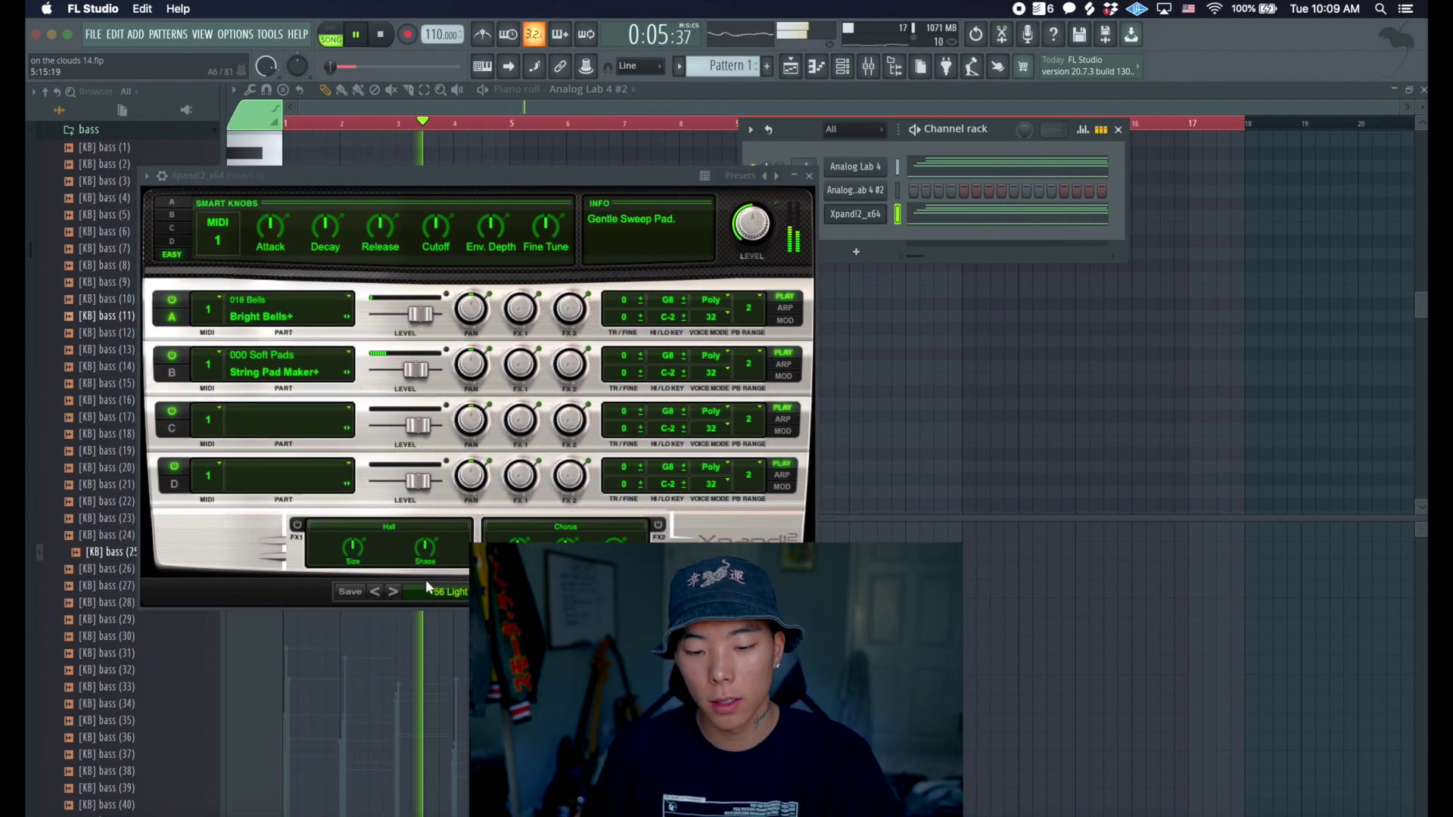
left_click_drag(500, 178, 619, 177)
key("space")
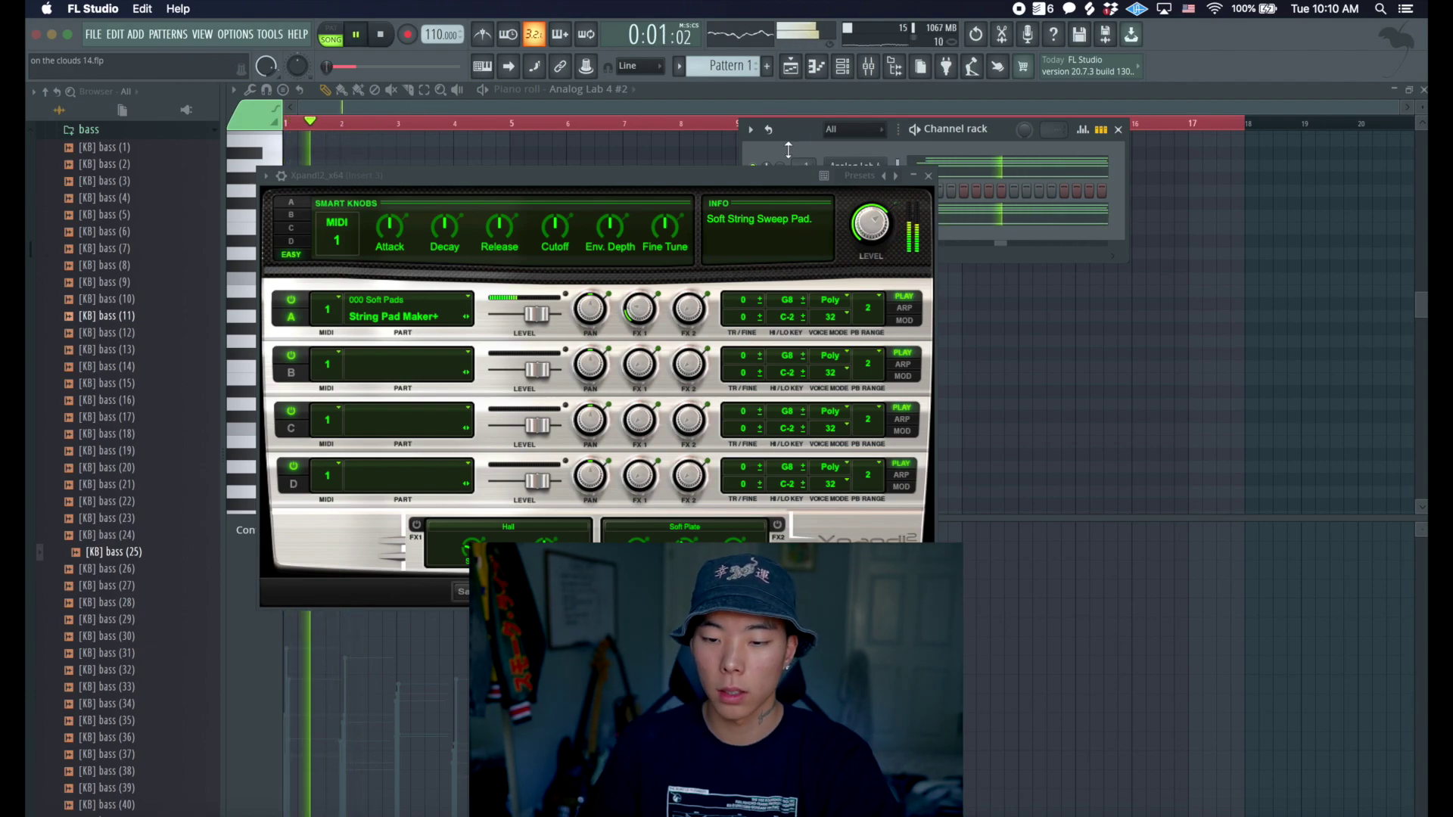
left_click(929, 176)
- Set the Xpand!2_x64 channel's volume to about 71% while listening to it against the other channels
right_click(753, 192)
right_click(754, 192)
left_click(765, 203)
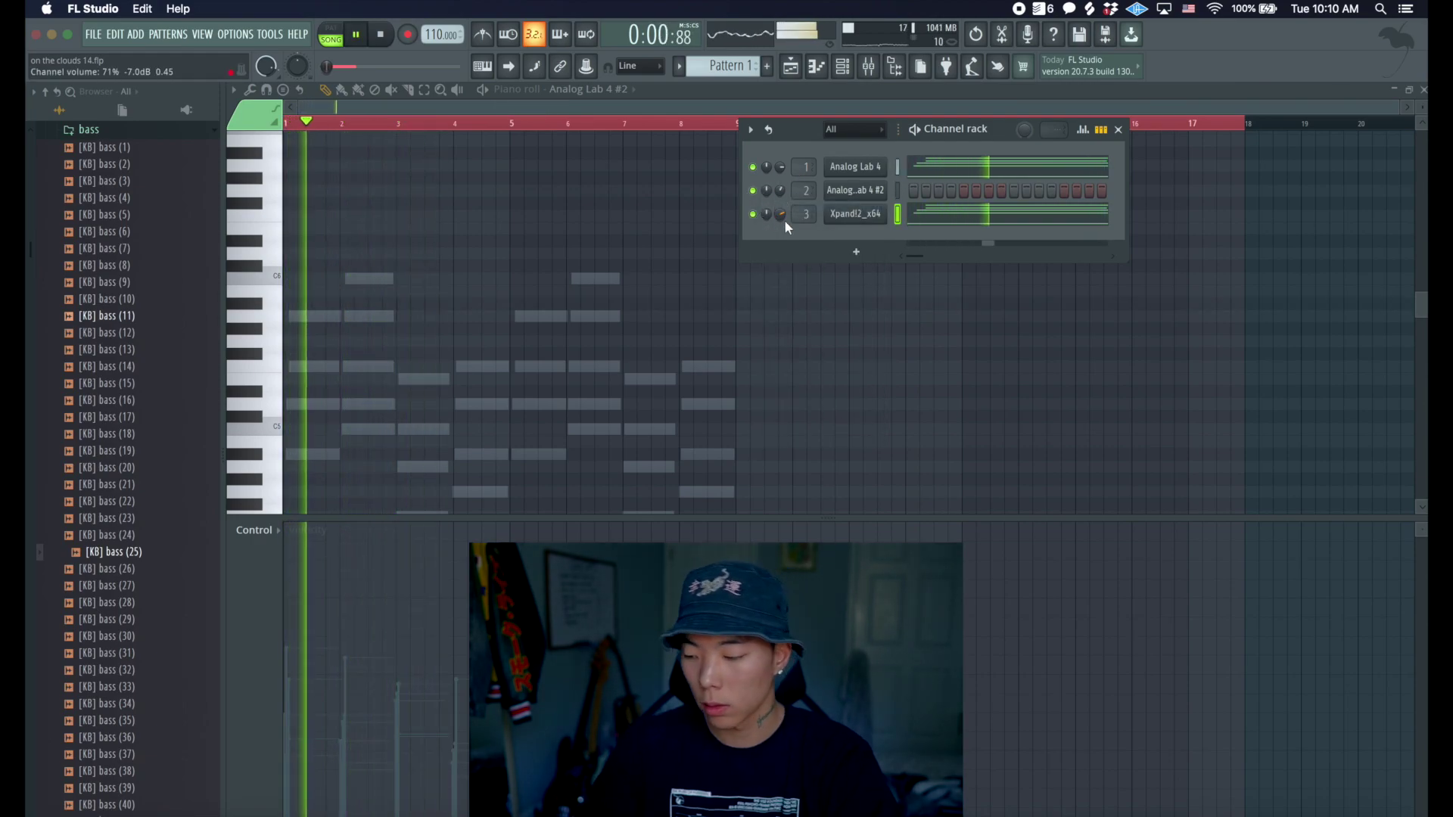
left_click_drag(781, 191, 781, 206)
- Open the rnb snares folder of the LOFI pack and audition its soul snare one-shots
scroll(146, 318, "up", 5)
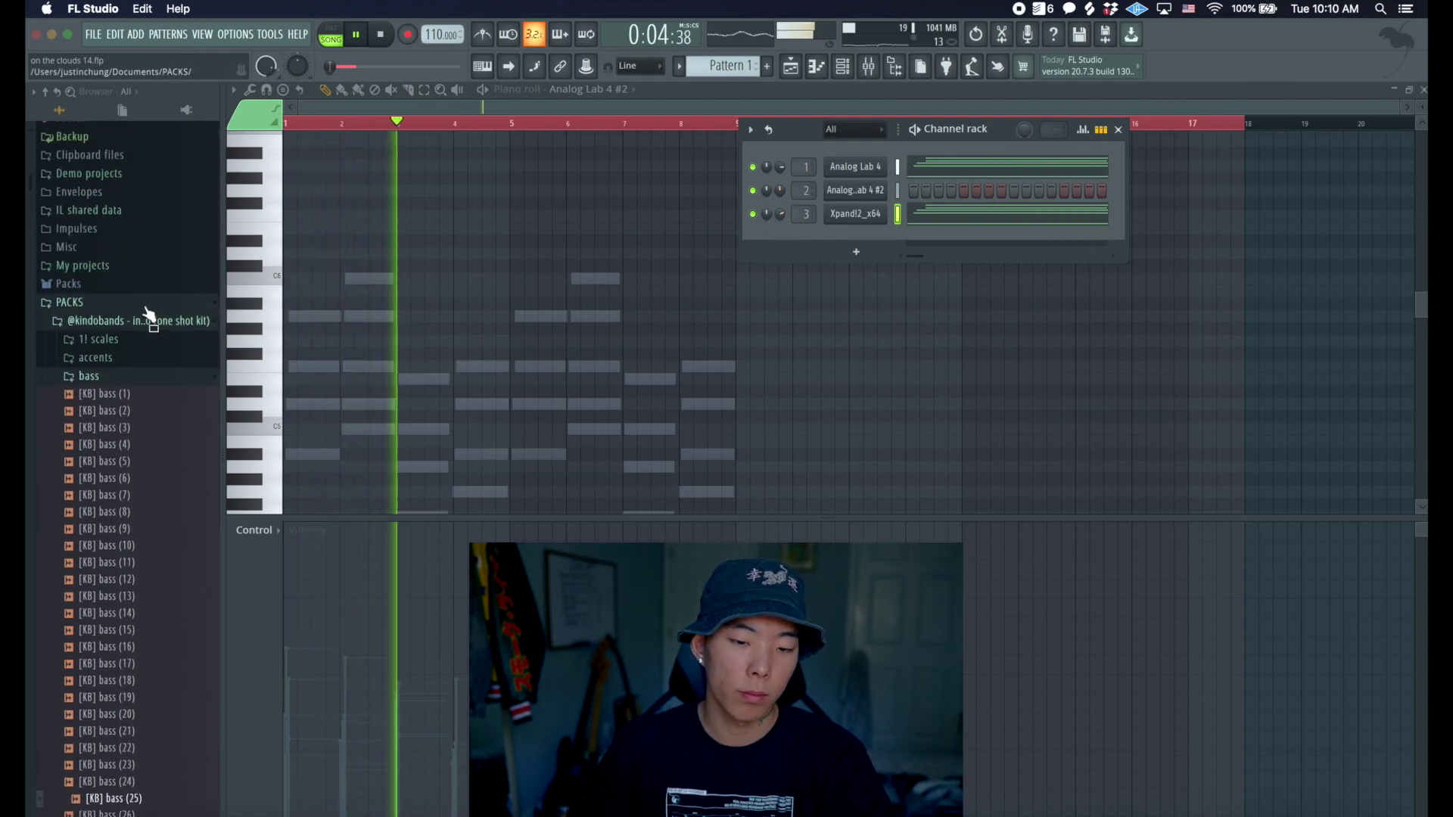
left_click(146, 385)
scroll(129, 463, "down", 7)
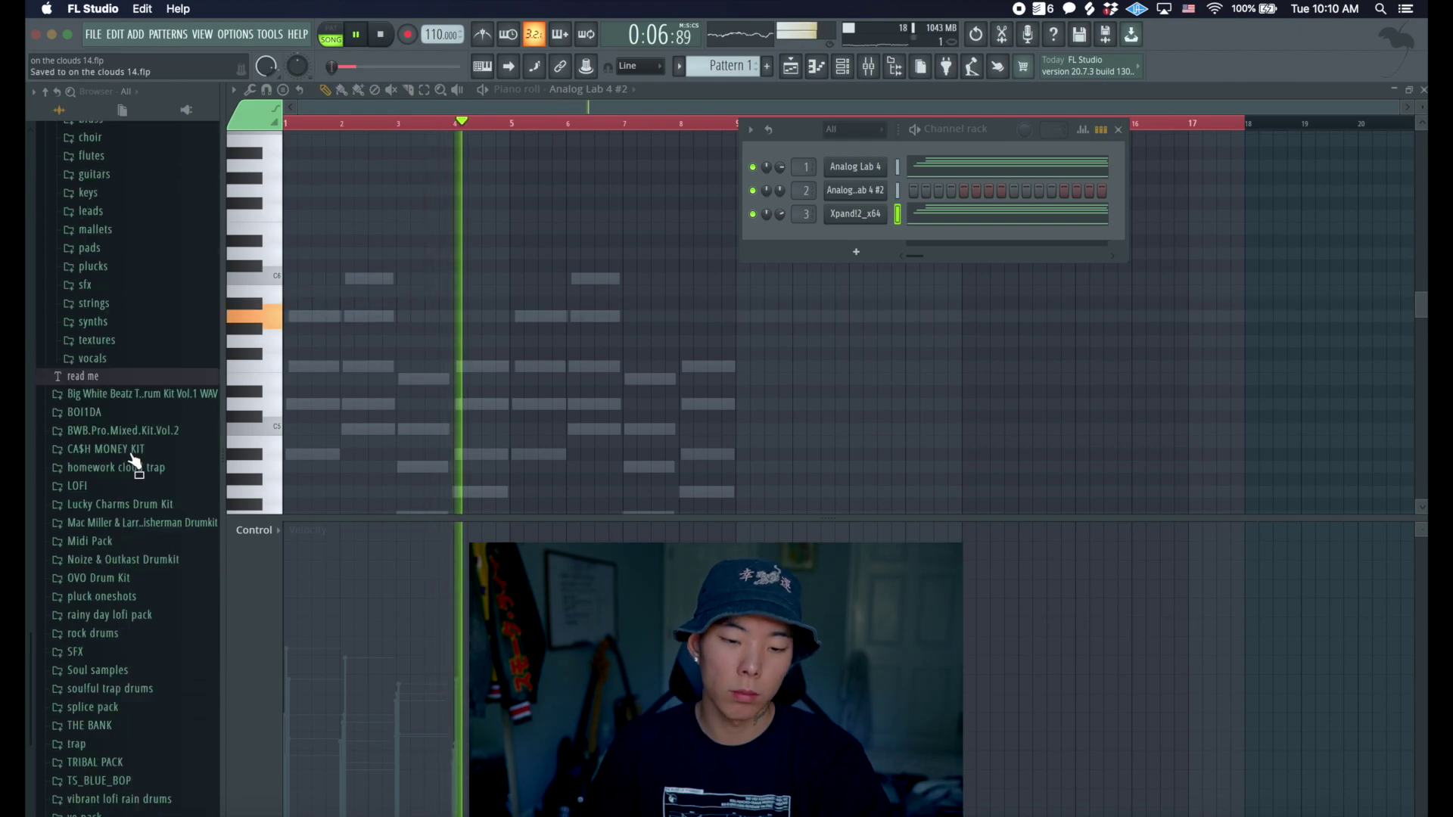
left_click(128, 402)
left_click(127, 403)
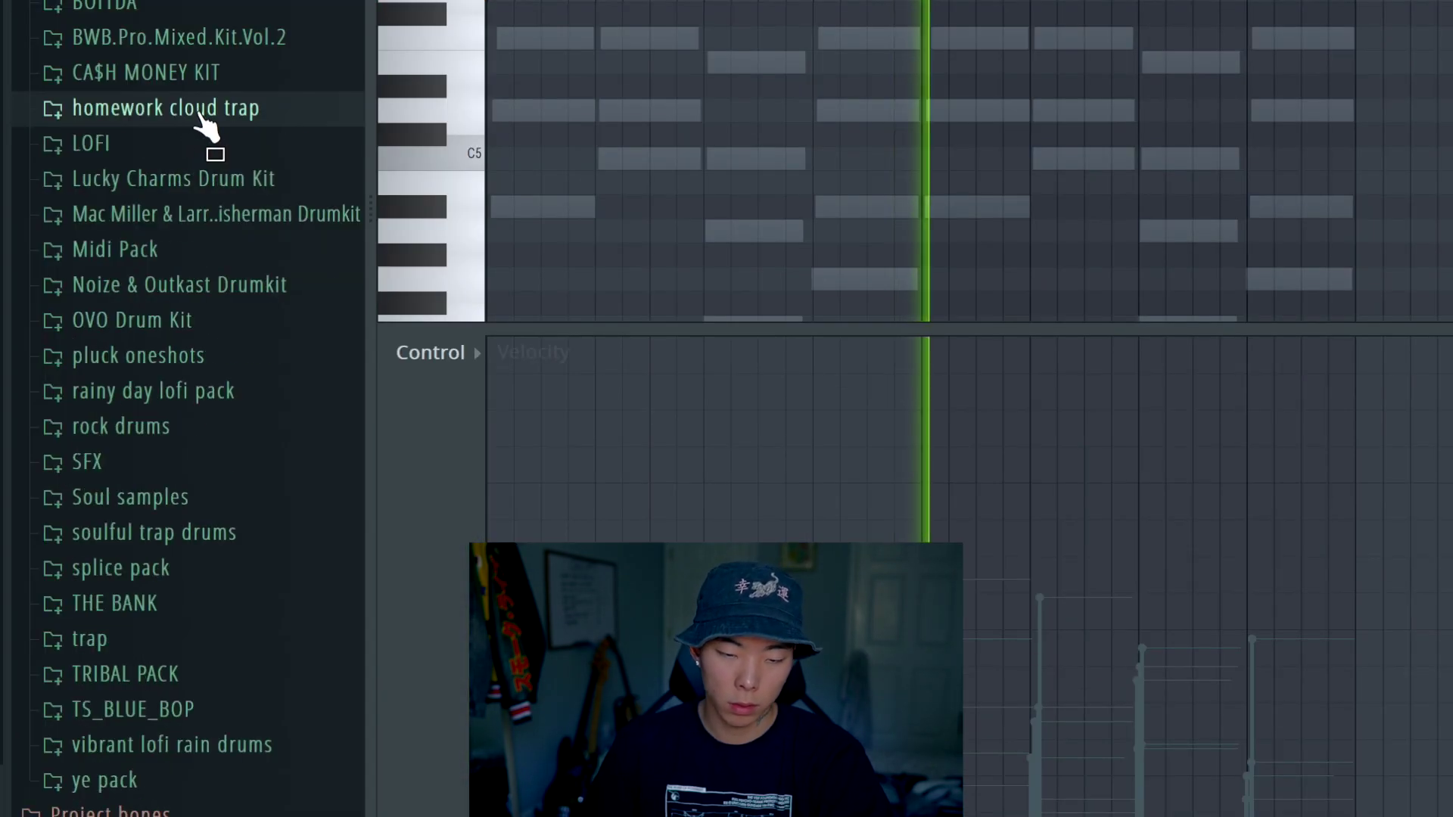
left_click(114, 421)
left_click(194, 250)
left_click(159, 348)
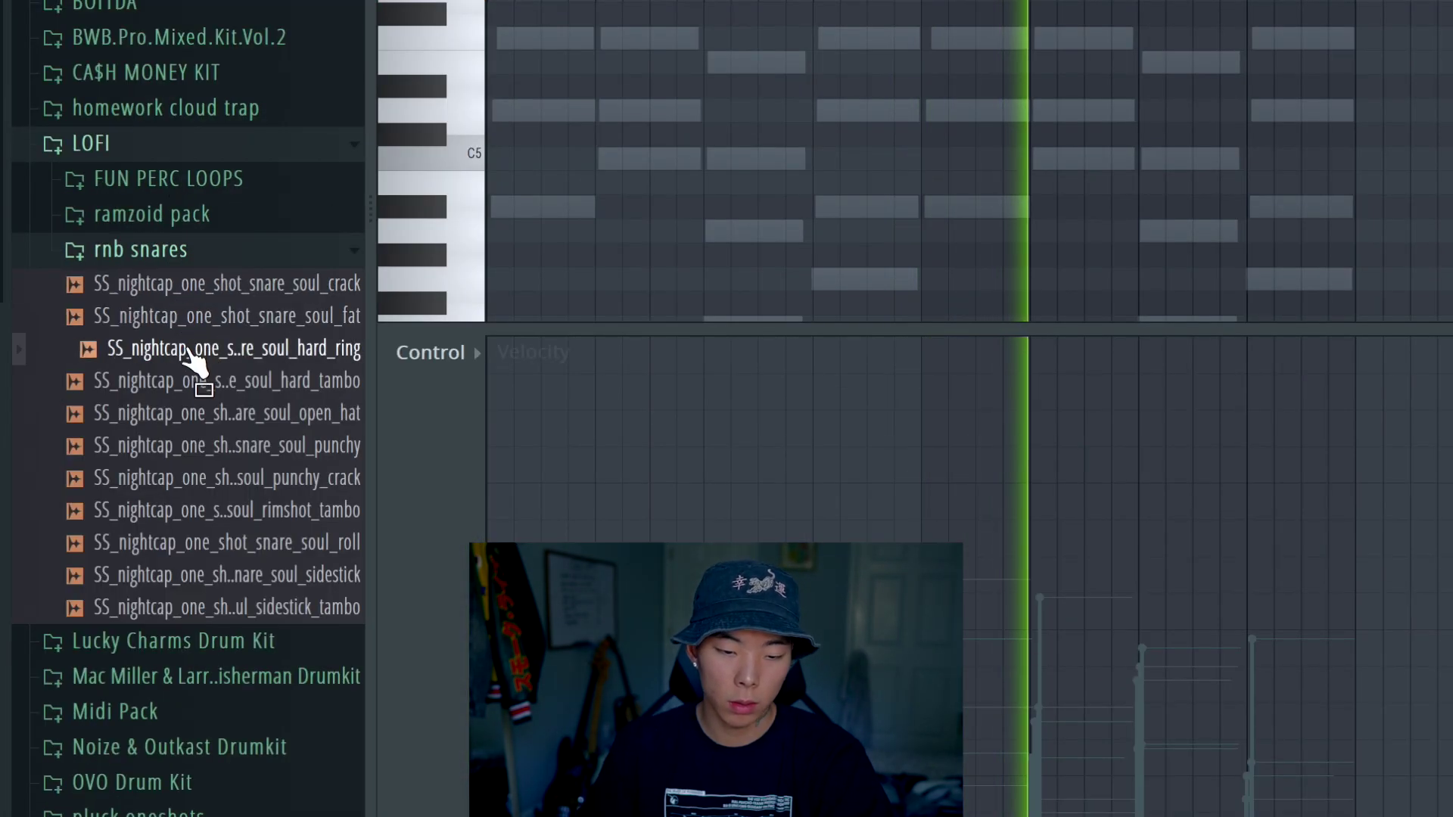
left_click(204, 413)
left_click_drag(204, 446, 225, 502)
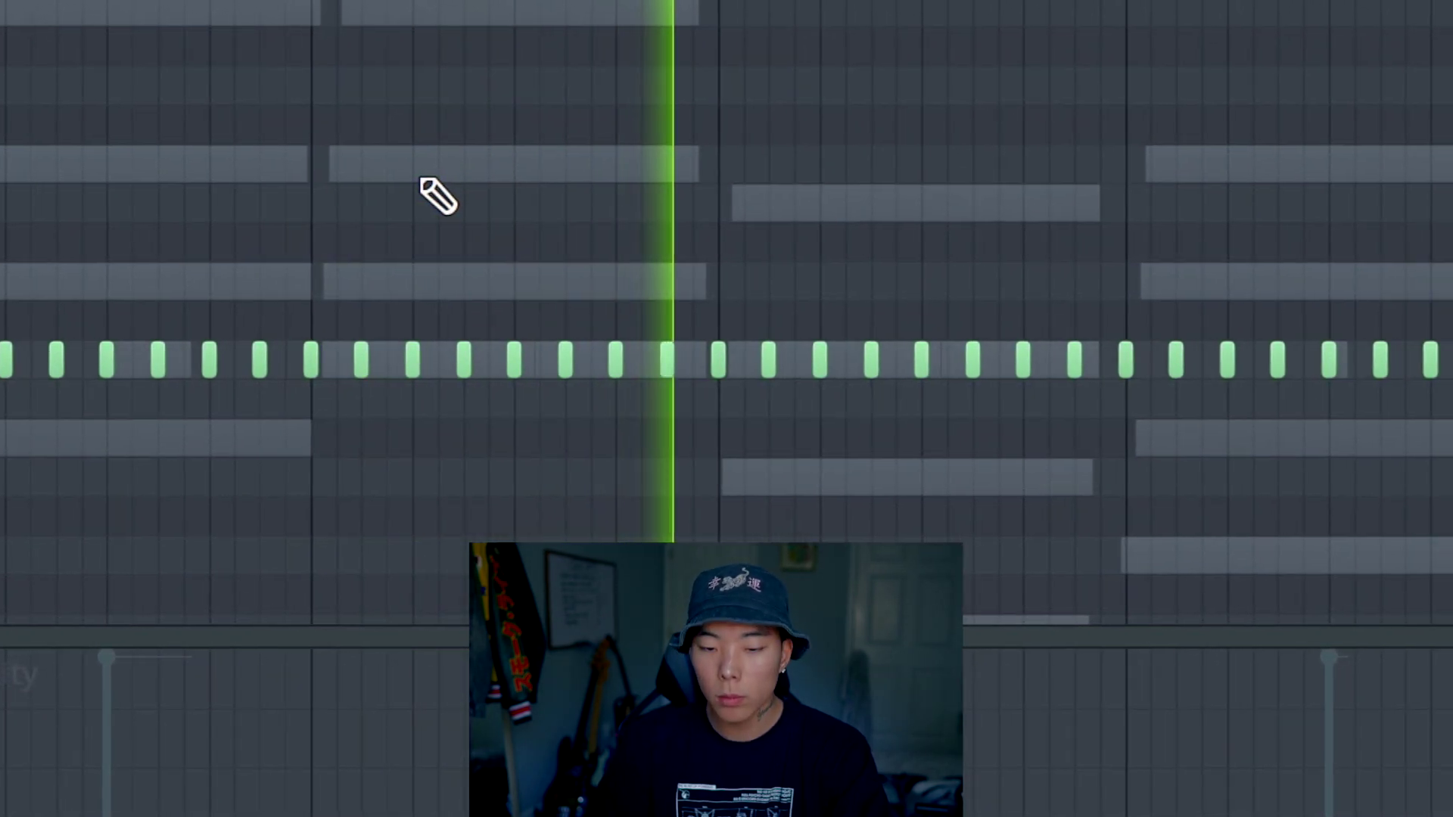
- Apply Quick legato to all the hi-hat notes and chop the second-to-last note of bar 4 into a roll
key("ctrl+a")
key("ctrl+l")
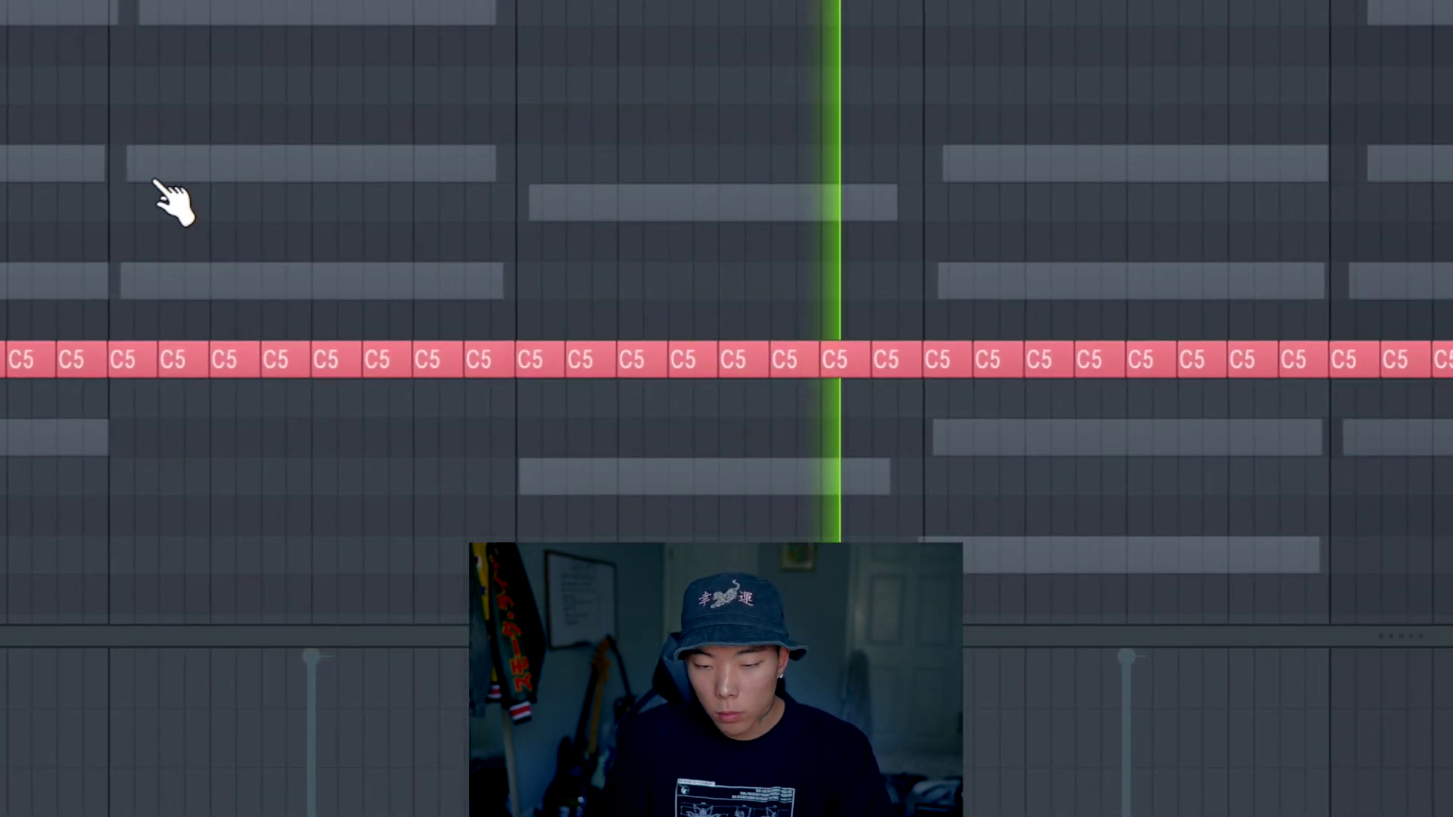
scroll(1022, 408, "up", 1)
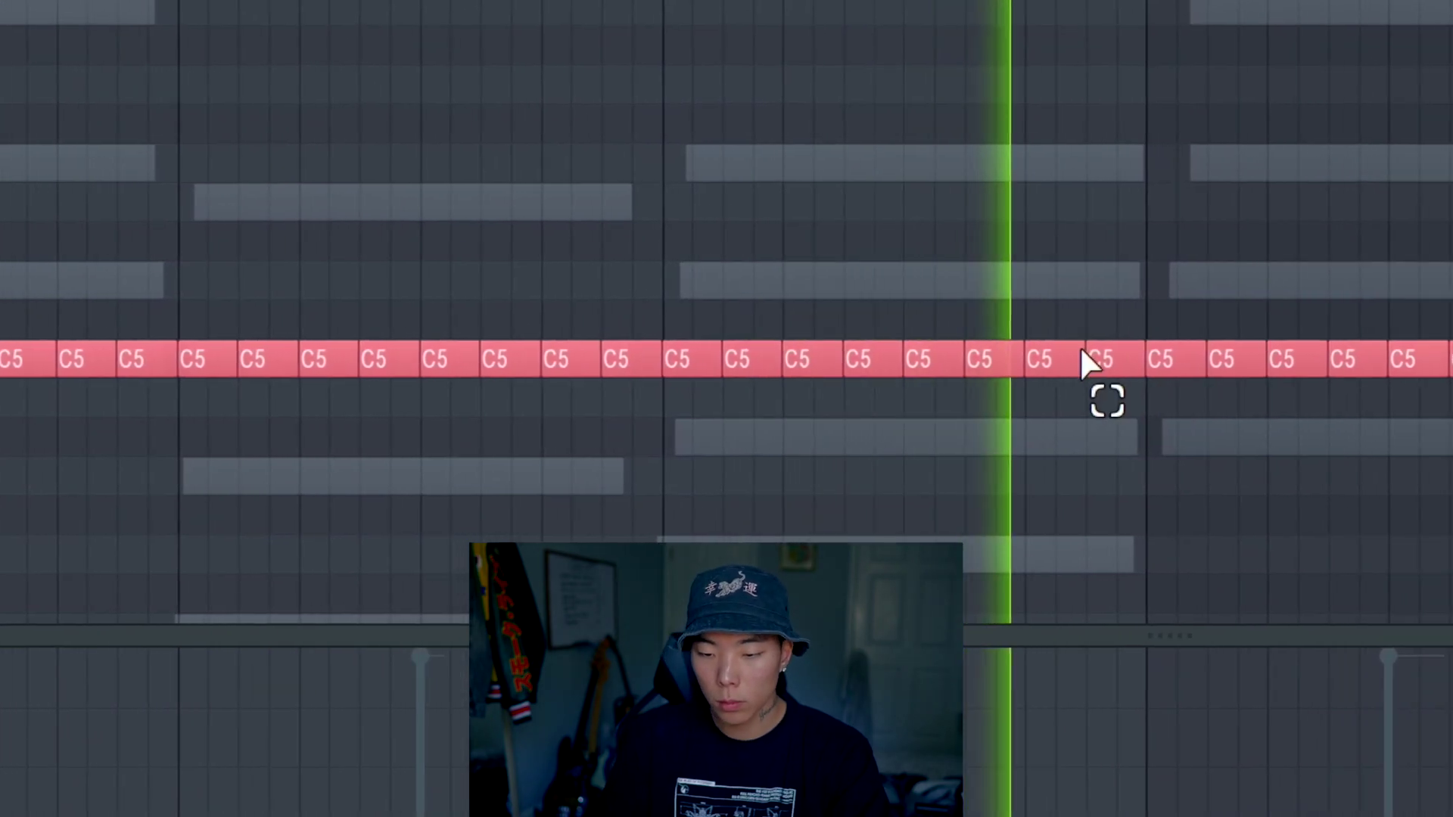
left_click(1218, 359, "ctrl")
key("ctrl+u")
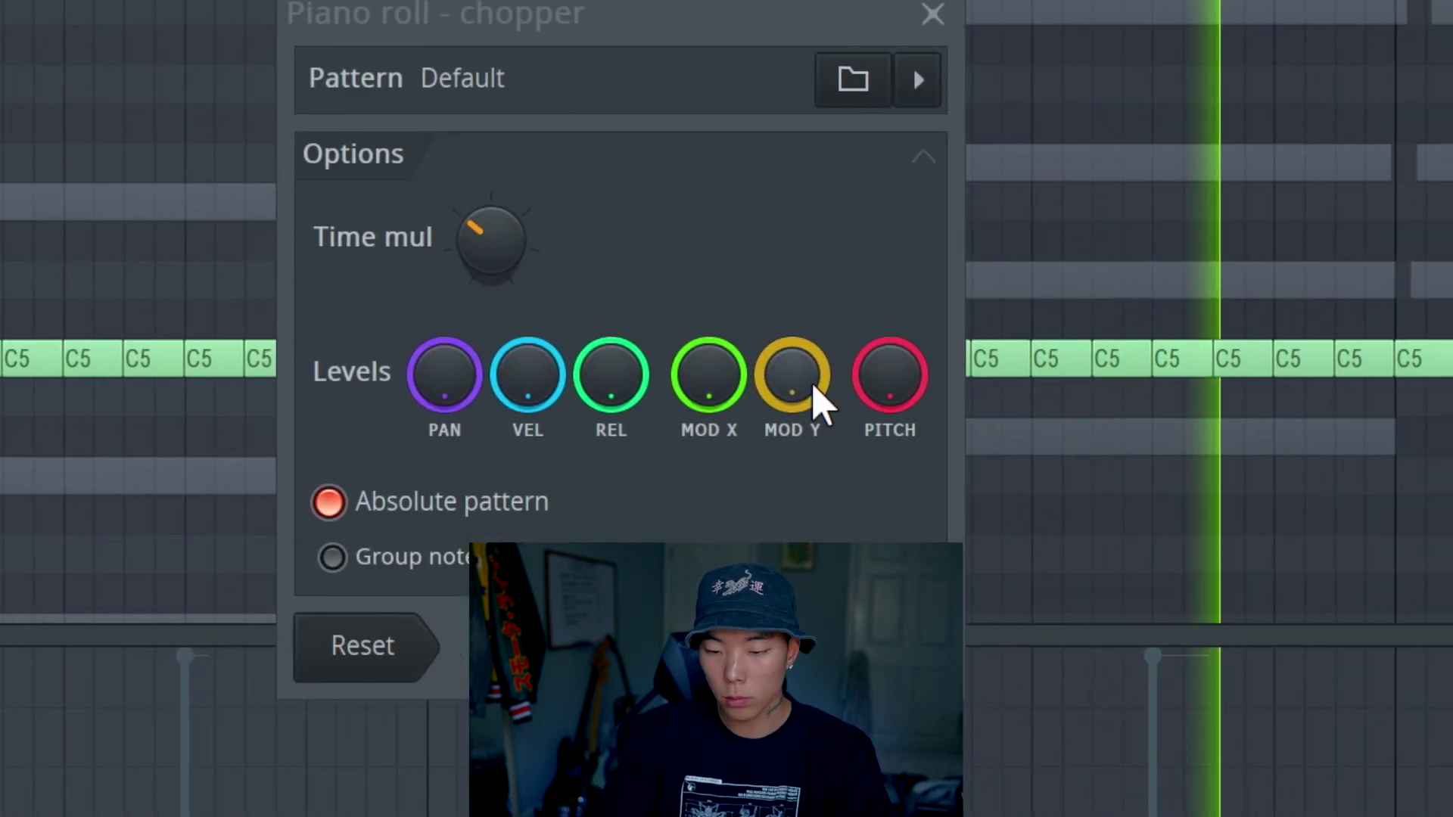
key("Return")
scroll(638, 357, "down", 1)
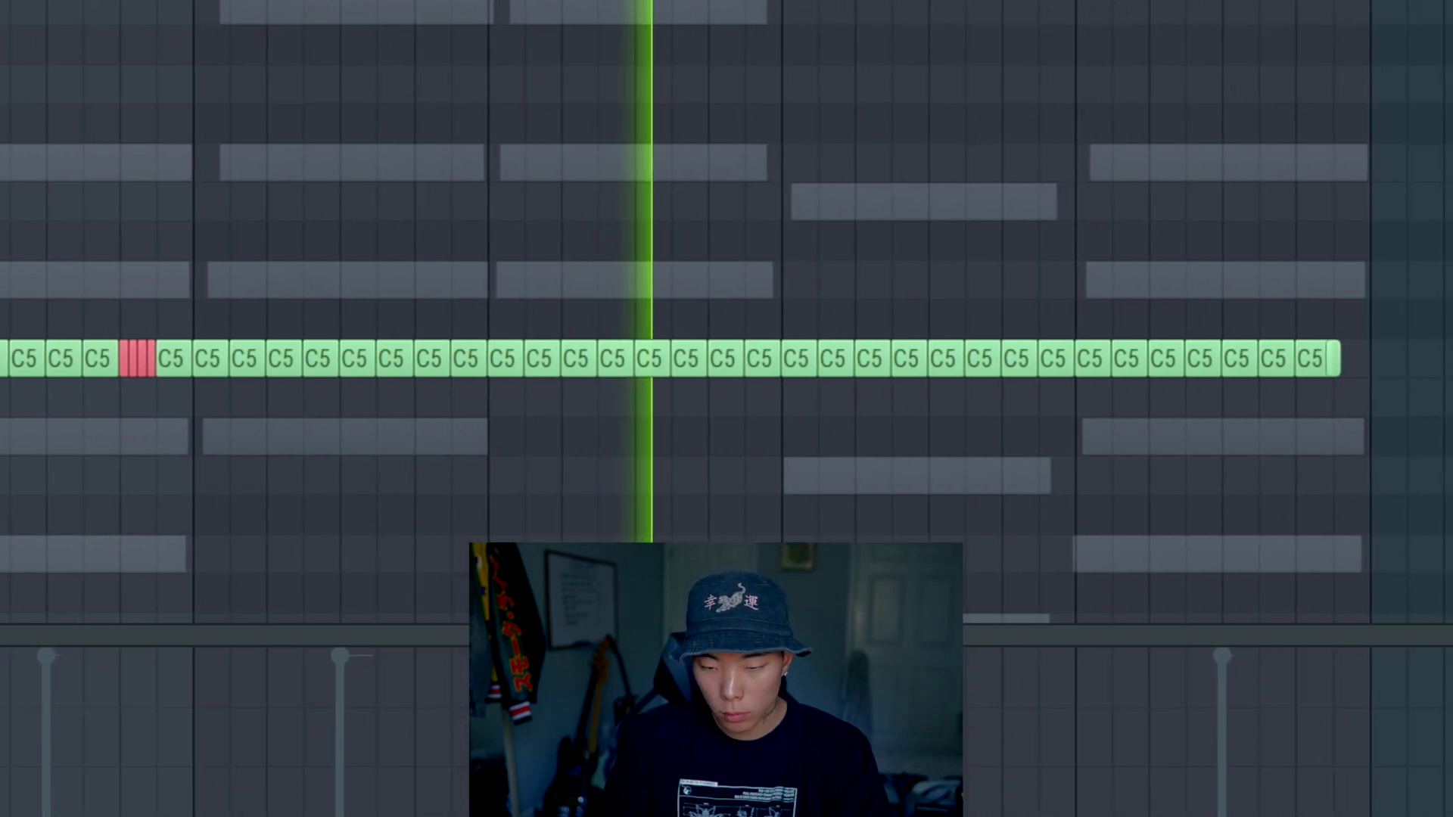
- Extend the final hi-hat note to the end of bar 8 using legato and a temporary note at bar 9, and delete the temporary note
scroll(639, 357, "up", 1)
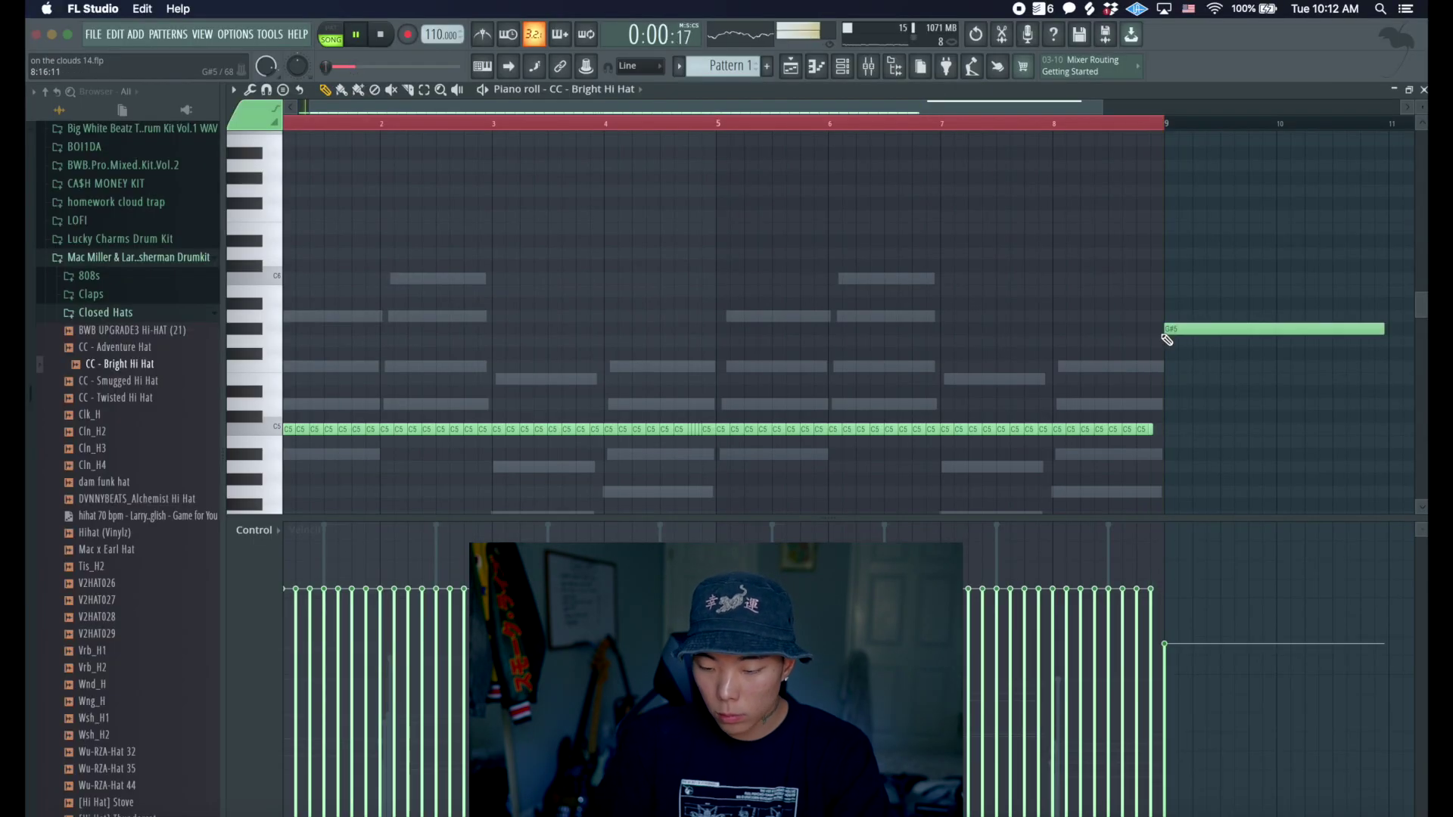
key("ctrl+a")
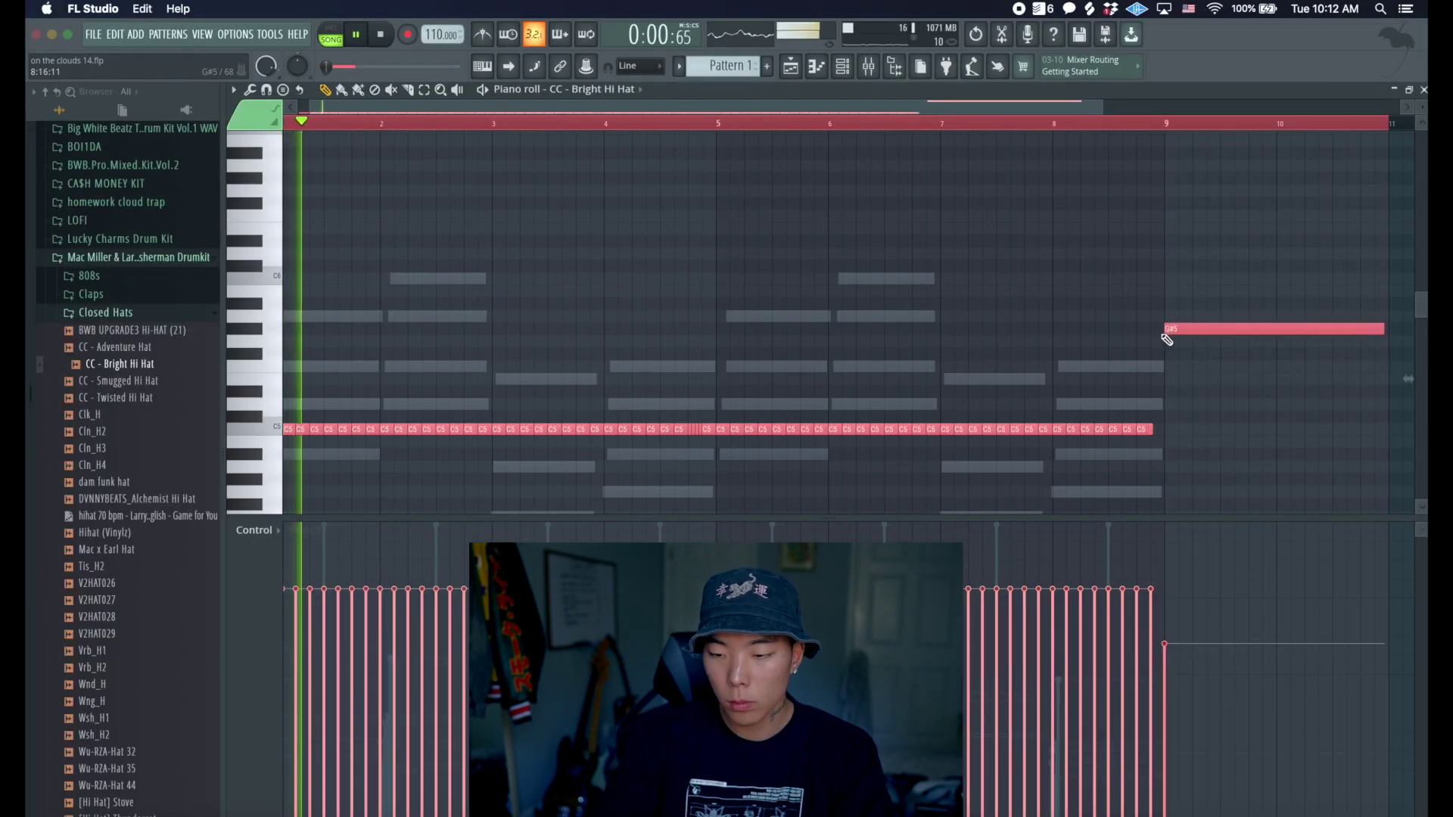
left_click(1166, 339)
right_click(1192, 329)
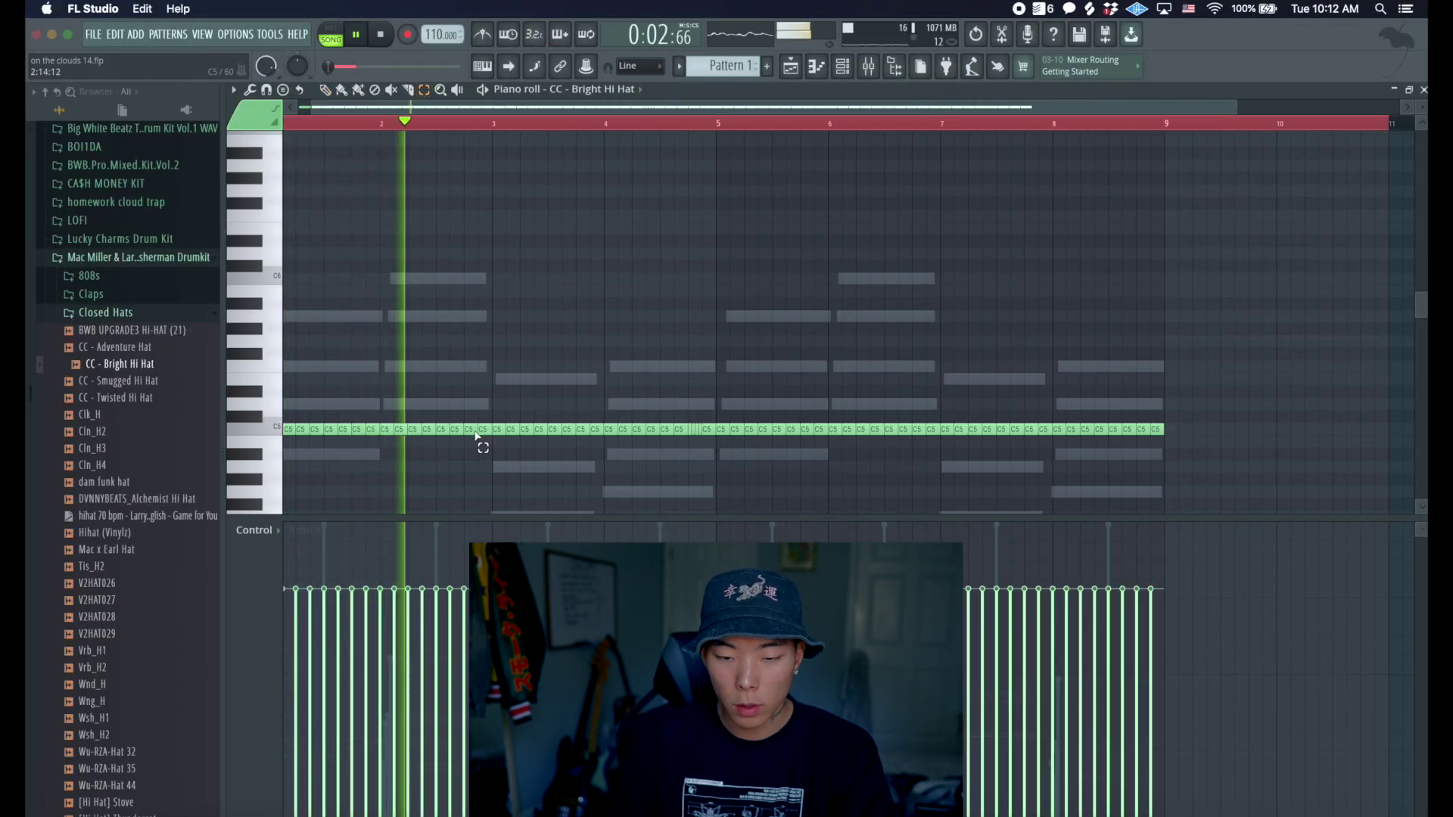
- Chop the second-to-last hi-hat note of bar 2 into a roll with the default chopper settings
left_click(472, 429, "ctrl")
key("ctrl+u")
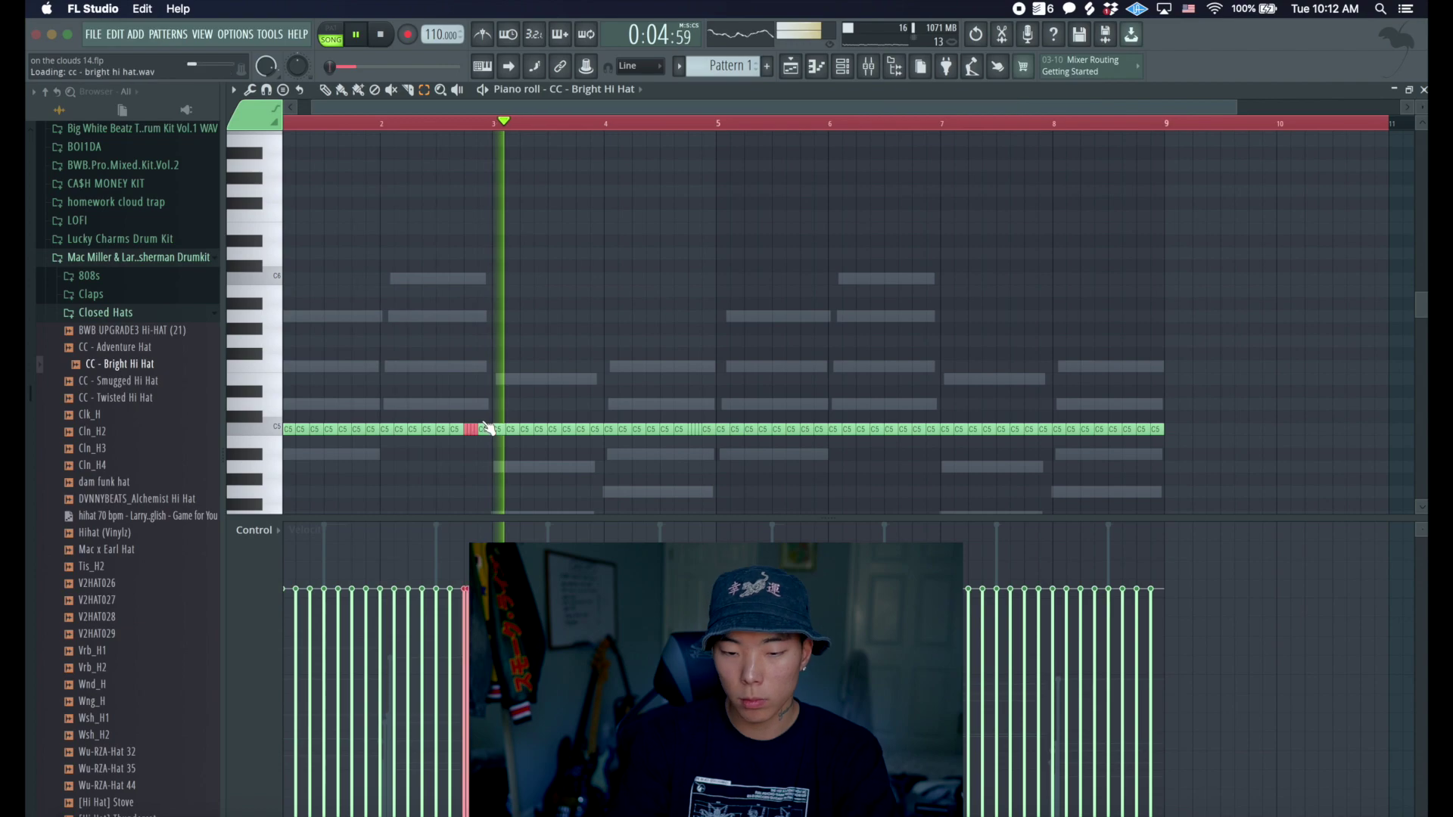
left_click(709, 372)
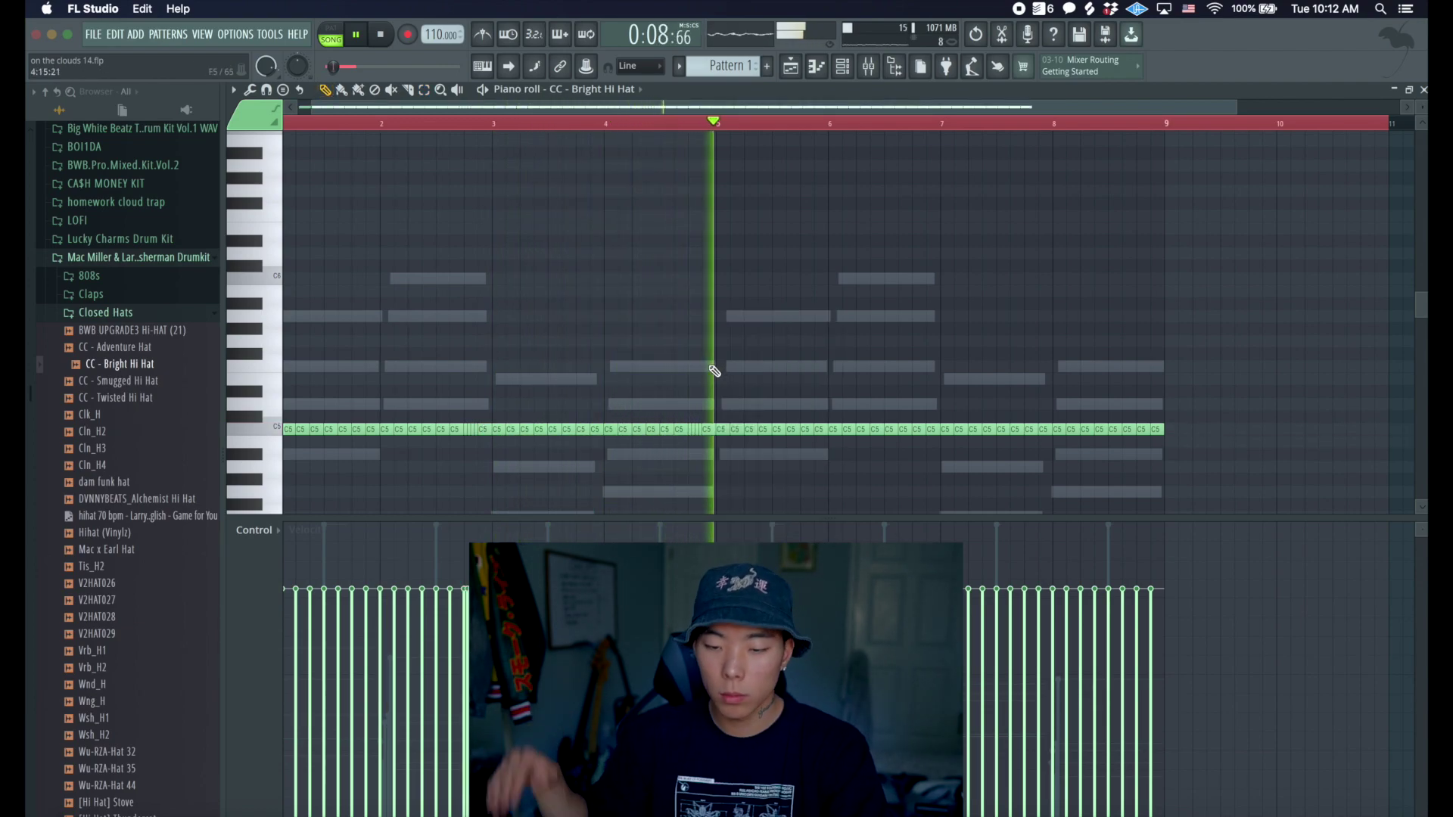
- Replace the hi-hats from bar 5 on with a duplicate of the first four bars, and save the project
right_click(728, 427)
left_click_drag(1343, 125, 150, 127)
key("super+b")
scroll(731, 158, "down", 2)
key("ctrl+s")
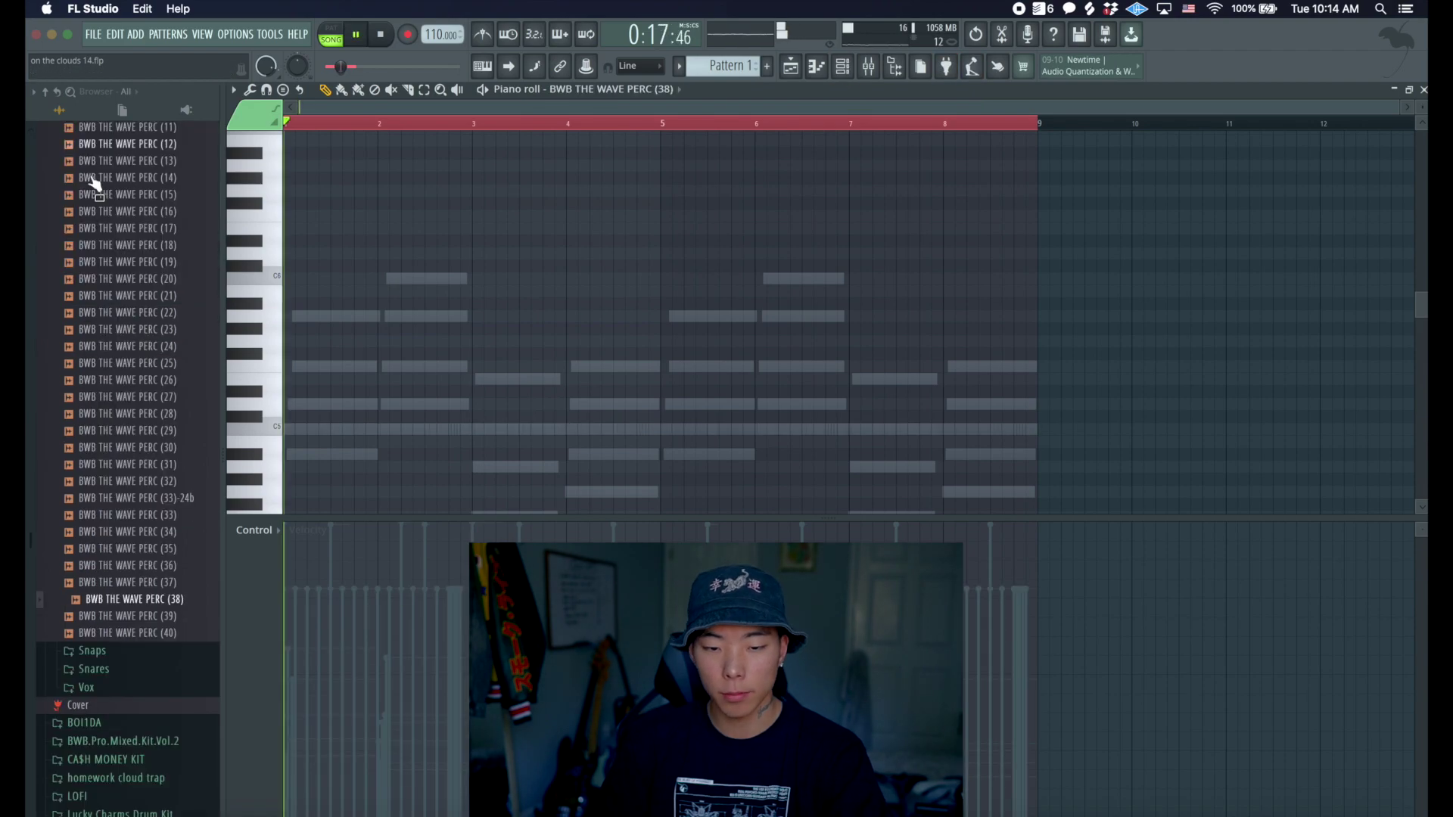
- Place a C5 note near the start of bar 4 for BWB THE WAVE PERC (38)
key("space")
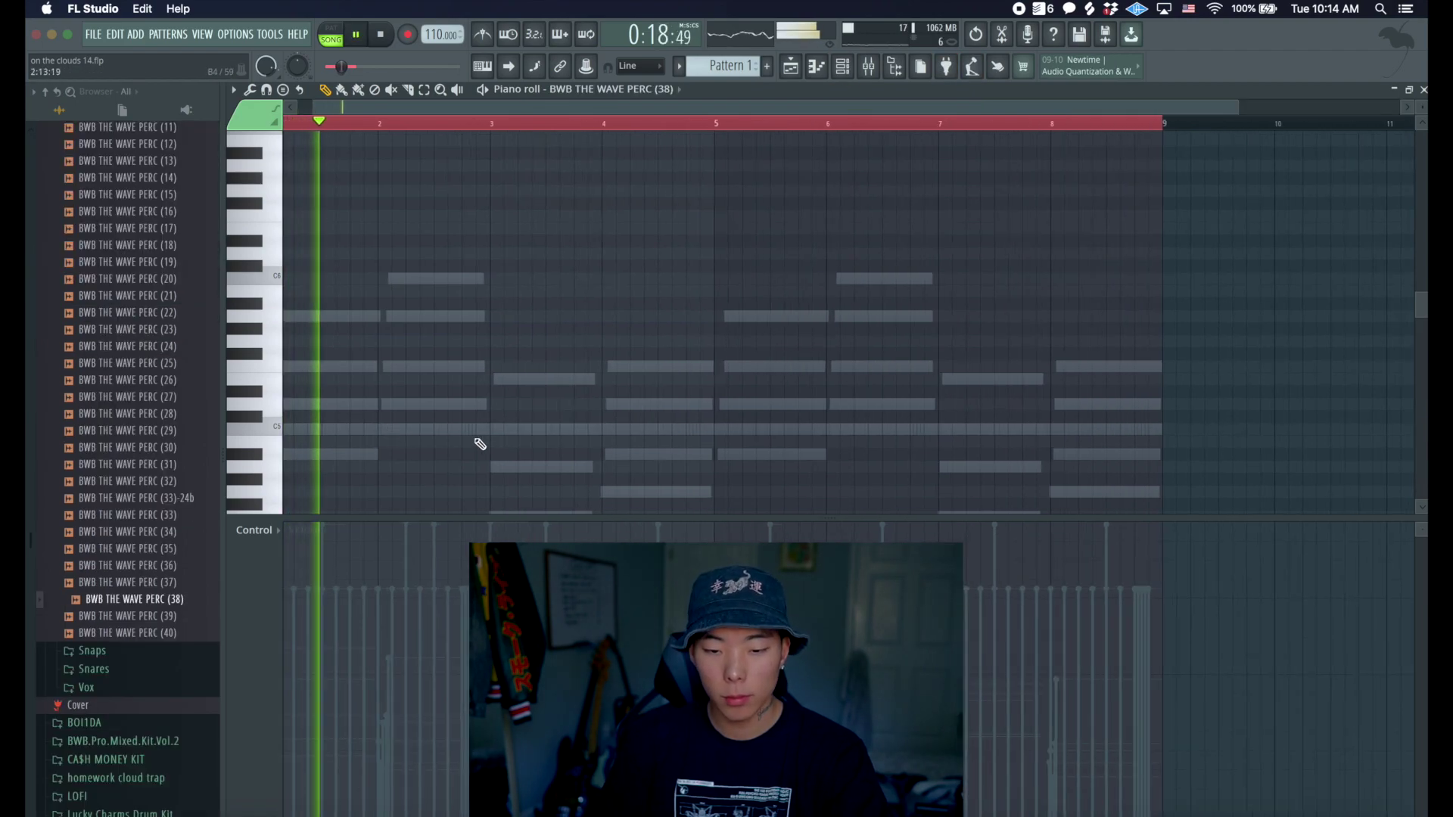
scroll(475, 443, "up", 2)
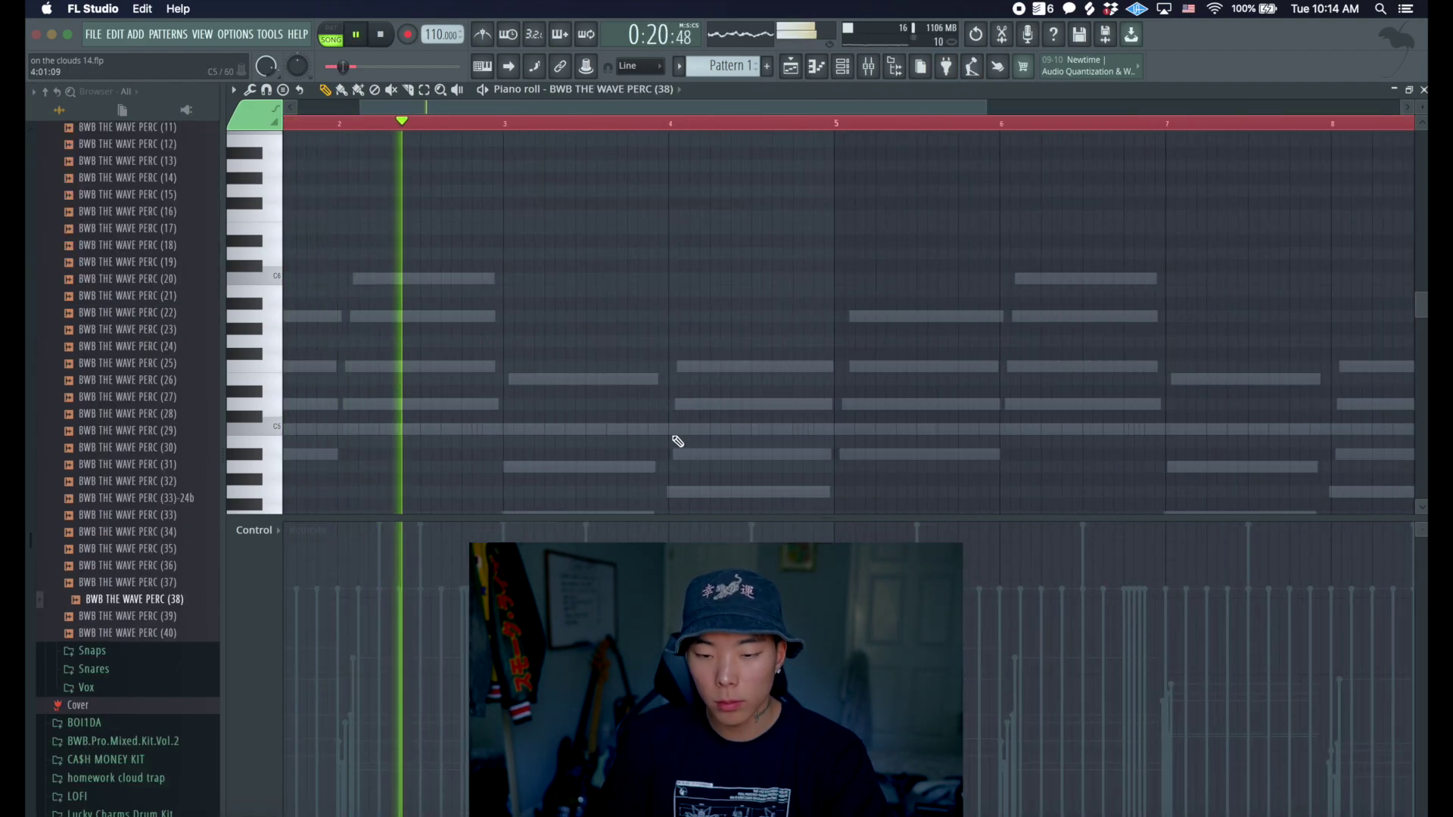
scroll(654, 439, "up", 2)
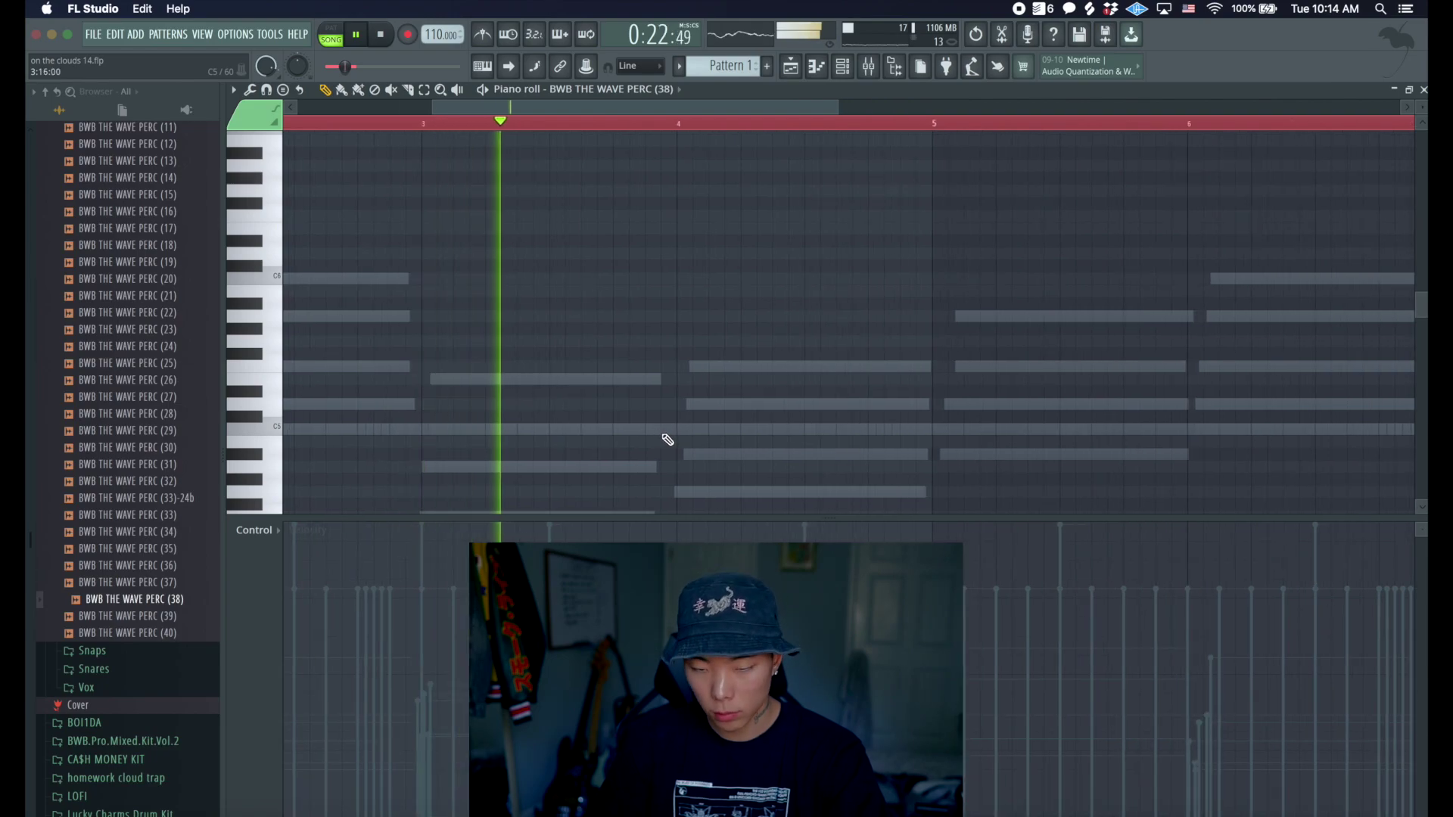
left_click(664, 431)
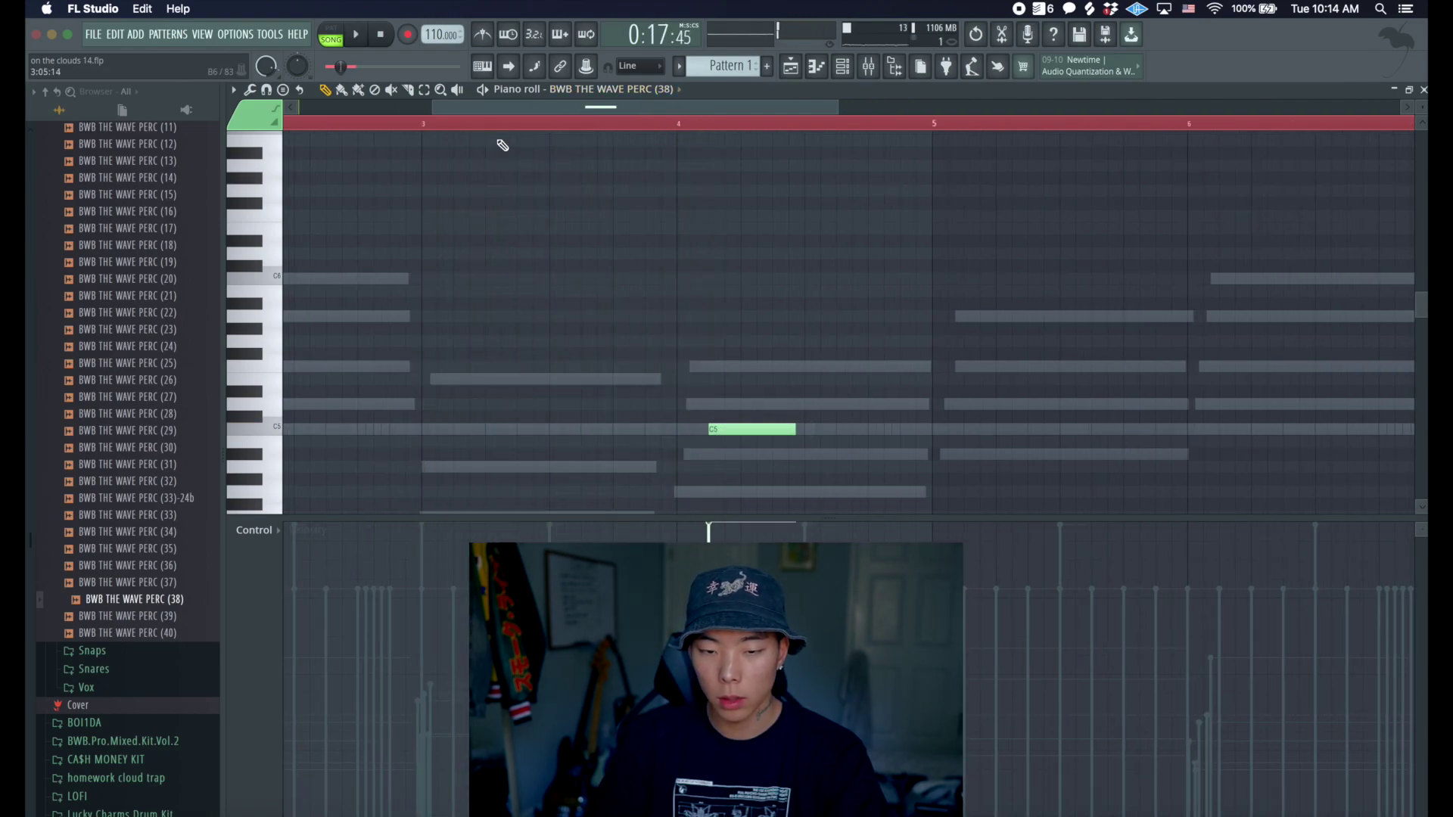
- Duplicate the first four bars of the percussion so its hit repeats in bar 8, and play it back
scroll(501, 146, "down", 4)
key("space")
left_click_drag(1037, 123, 662, 124)
key("super+b")
left_click(501, 125, "super")
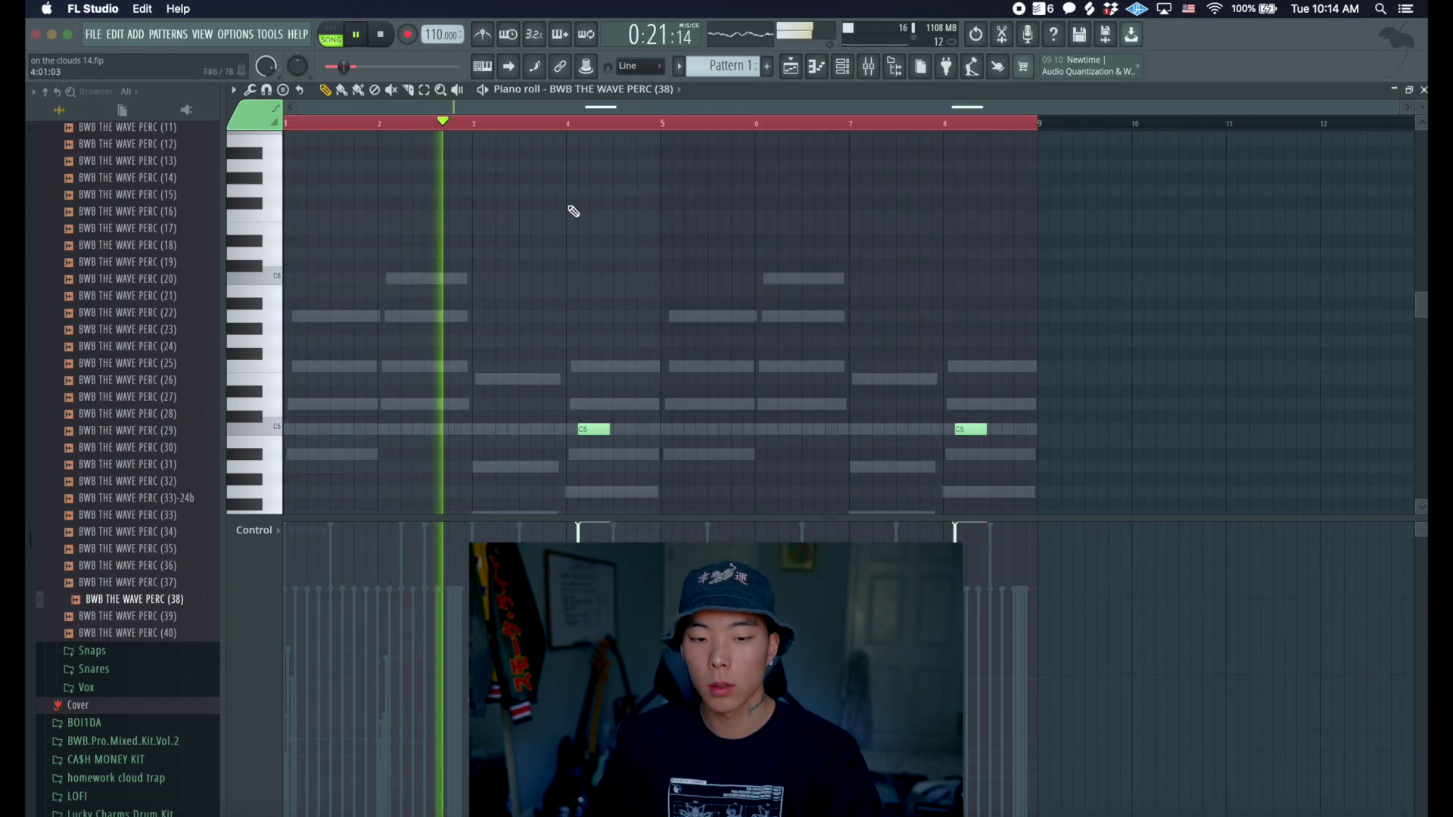
- Adjust the volume of the BWB THE WAVE PERC (38) channel in the channel rack
left_click(843, 67)
left_click_drag(781, 308, 783, 315)
right_click(590, 254)
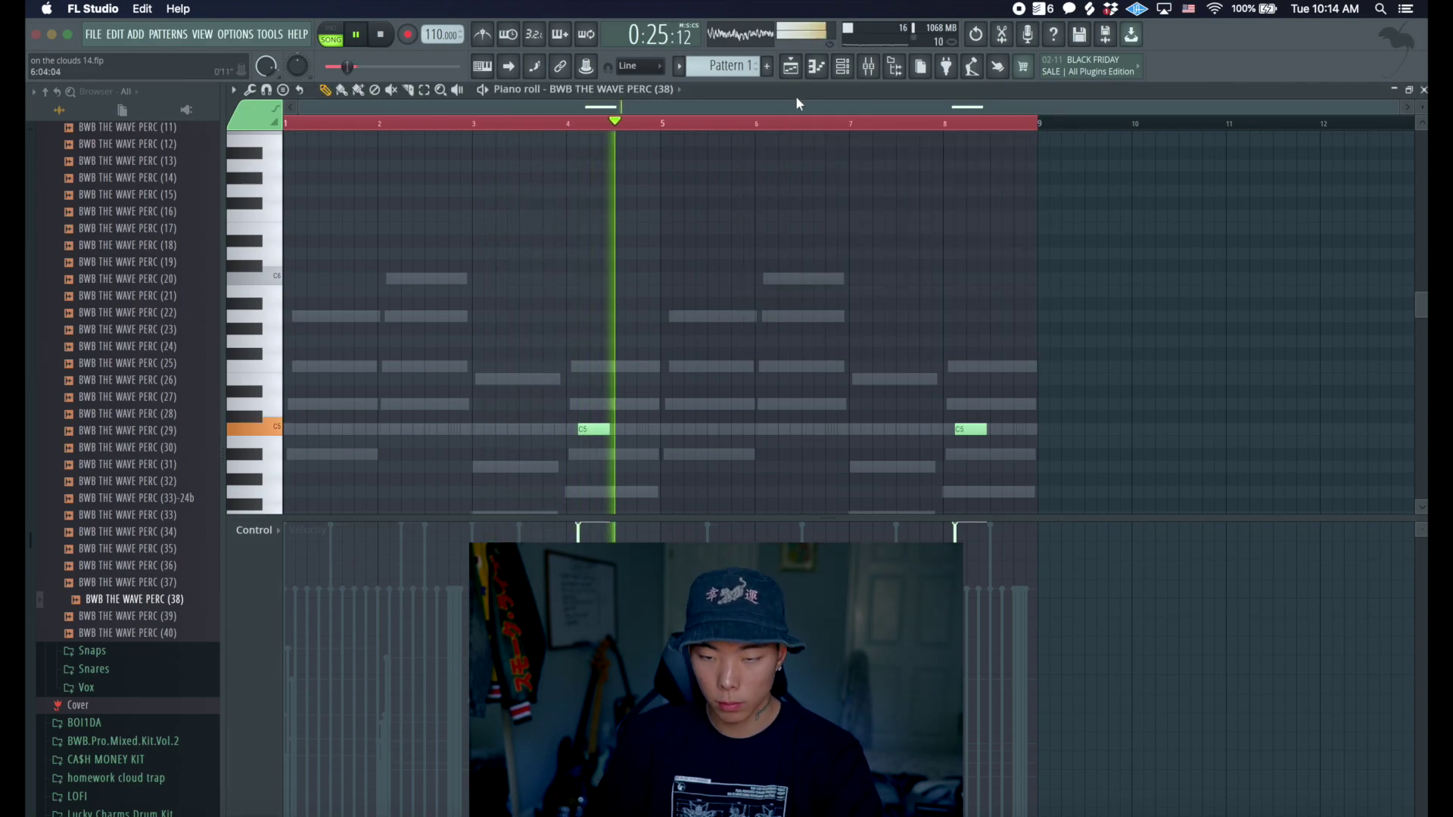
- Show the channel rack, collapse the Percs sample folder and expand the Open Hats folder of the same kit
left_click(843, 70)
scroll(152, 348, "up", 10)
scroll(156, 334, "down", 9)
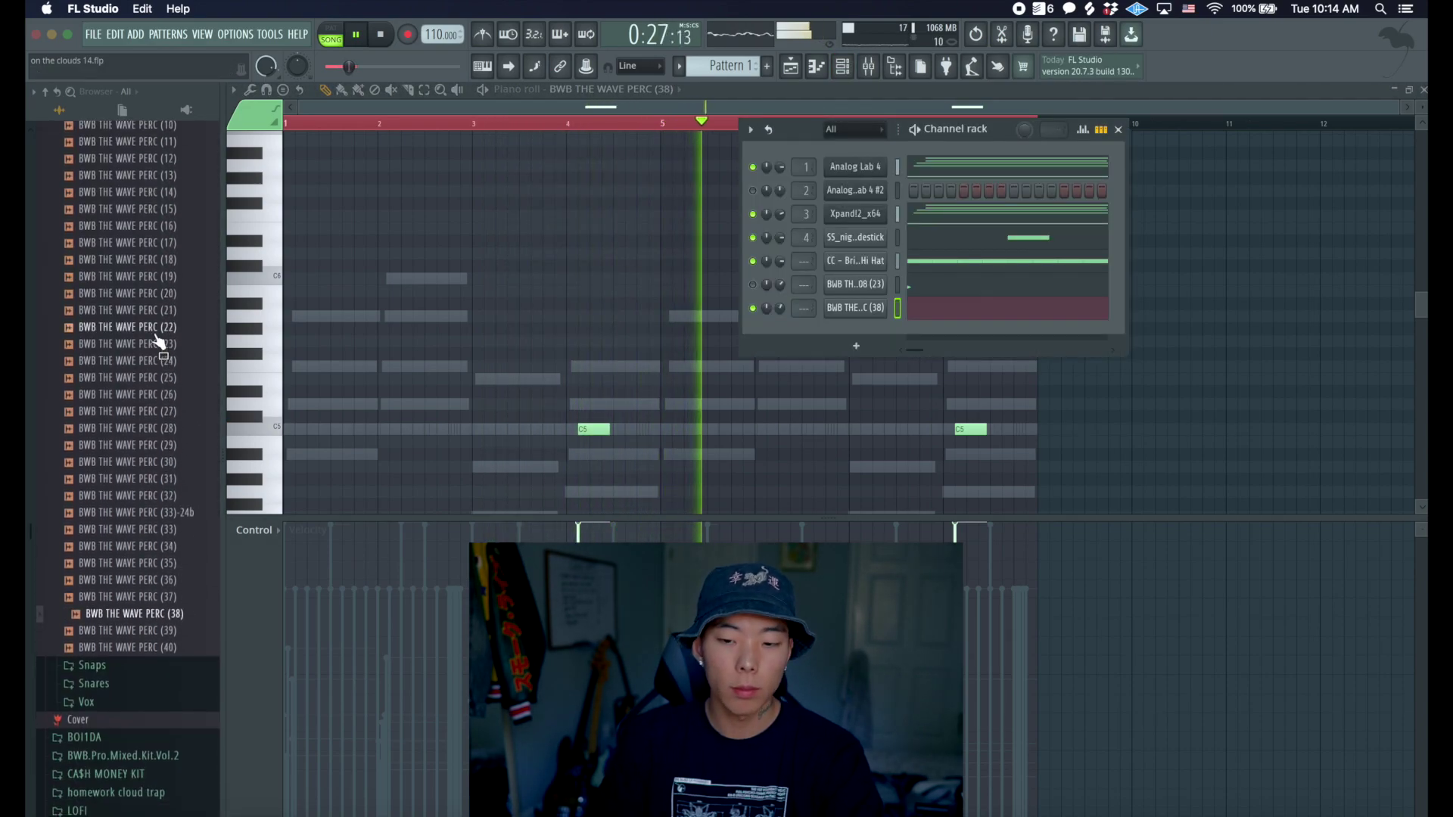
scroll(152, 342, "up", 5)
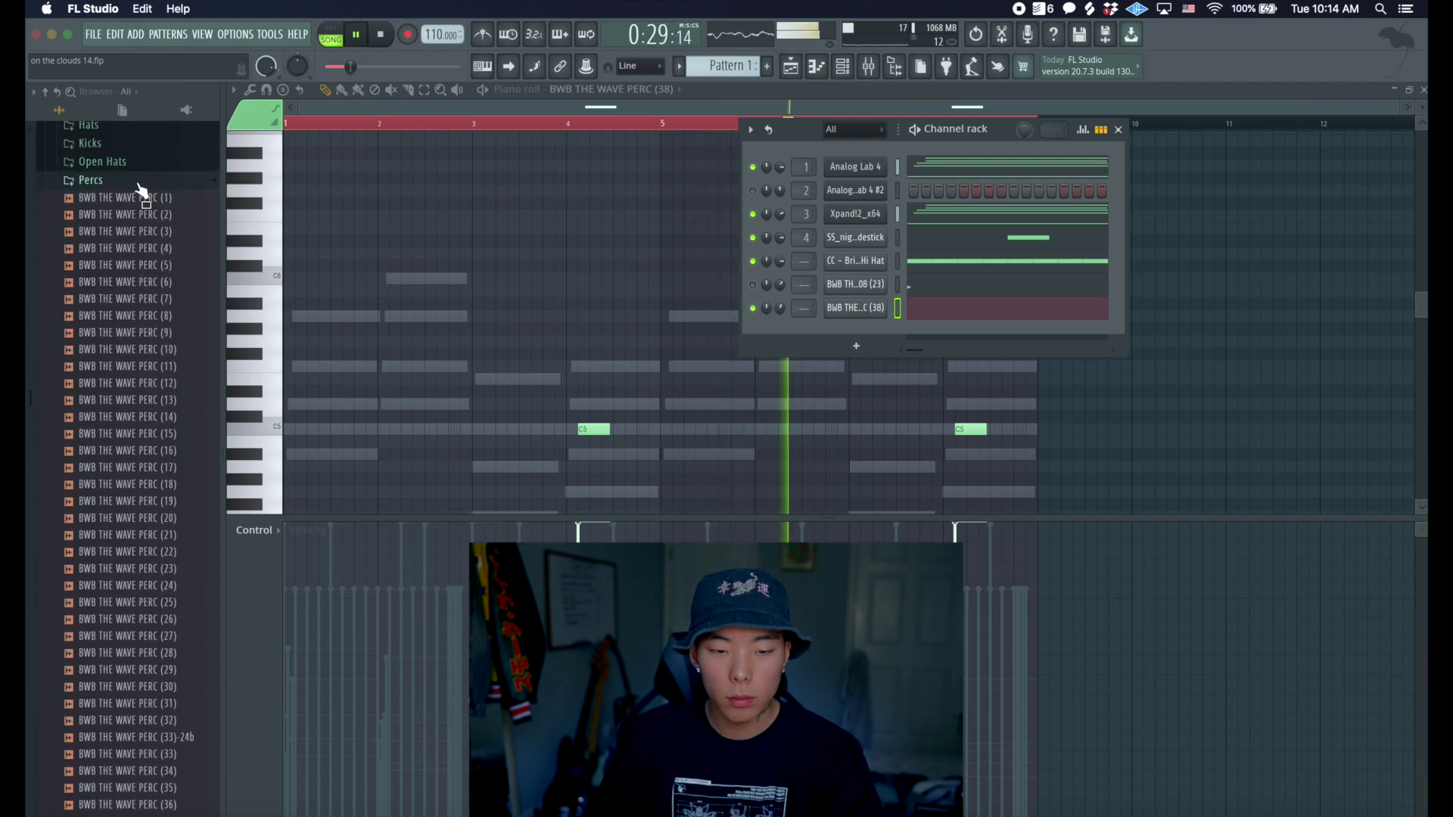
left_click(137, 184)
left_click(138, 176)
- Audition the open hats and add BWB THE WAVE OPEN HAT (11) as a new channel with a hit on step 5
left_click(142, 211)
left_click(144, 229)
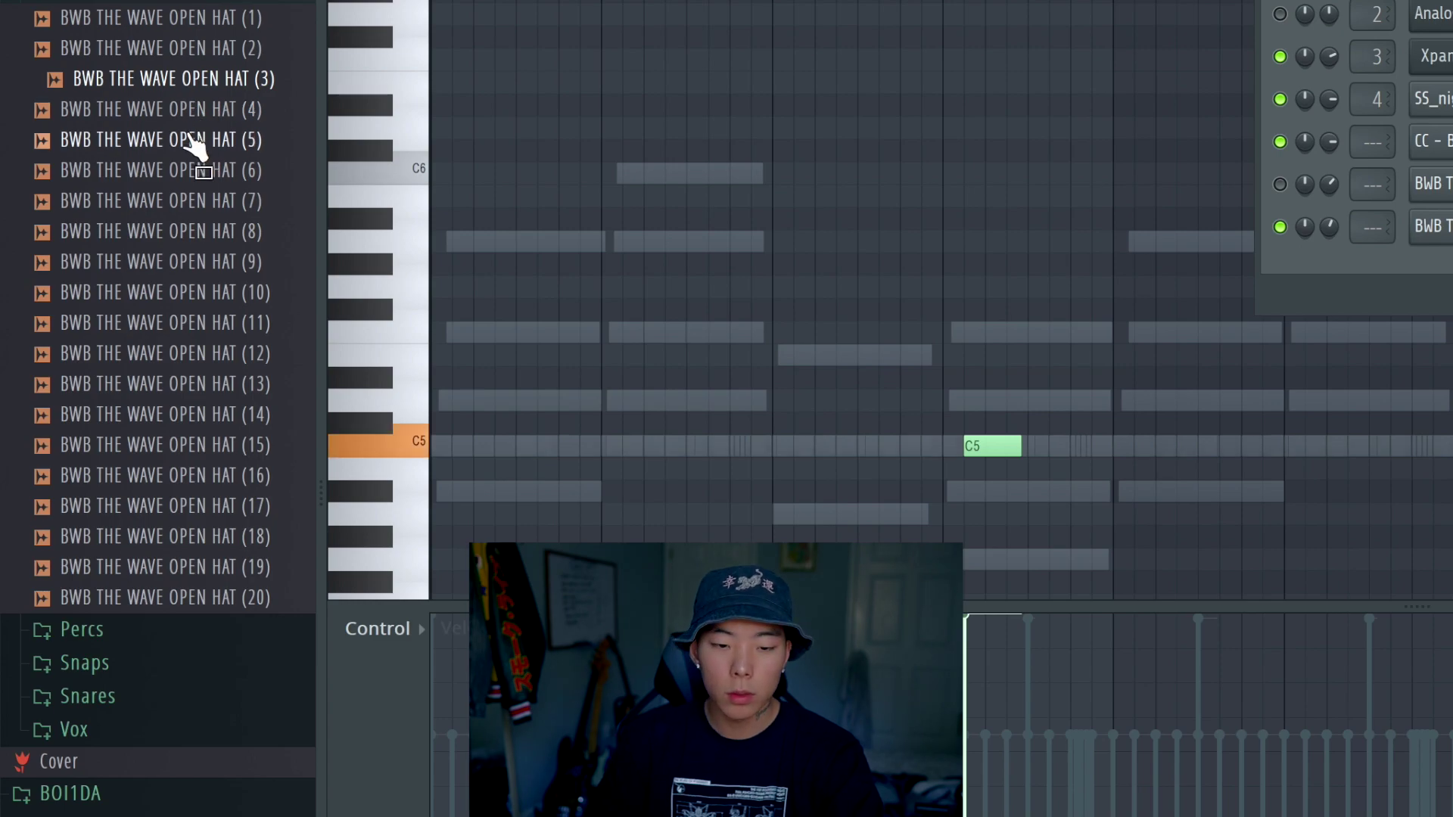
left_click_drag(212, 212, 961, 332)
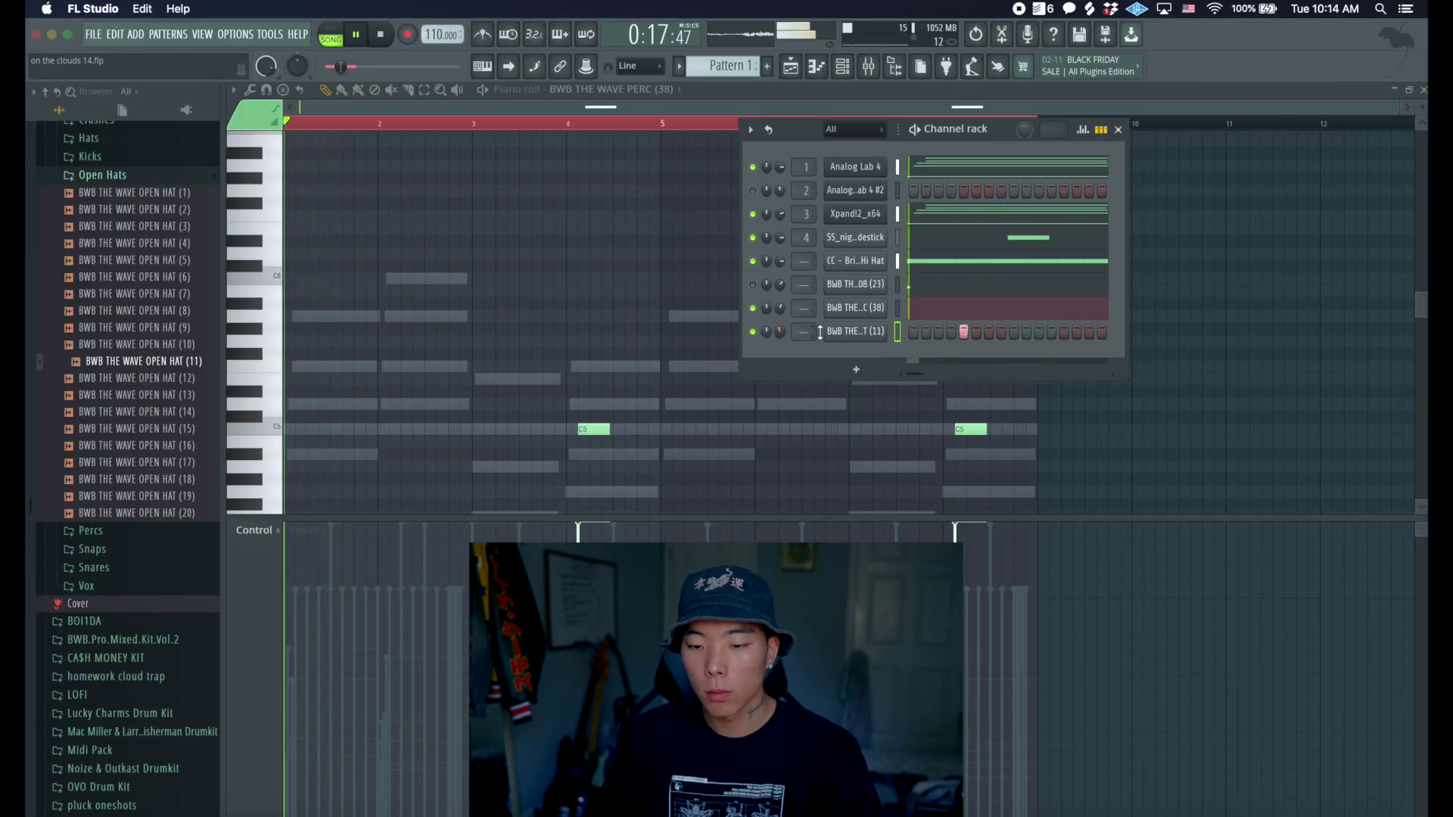
- Duplicate the BWB THE WAVE OPEN HAT (11) hit in its piano roll so it repeats every two bars through bar 8
right_click(854, 332)
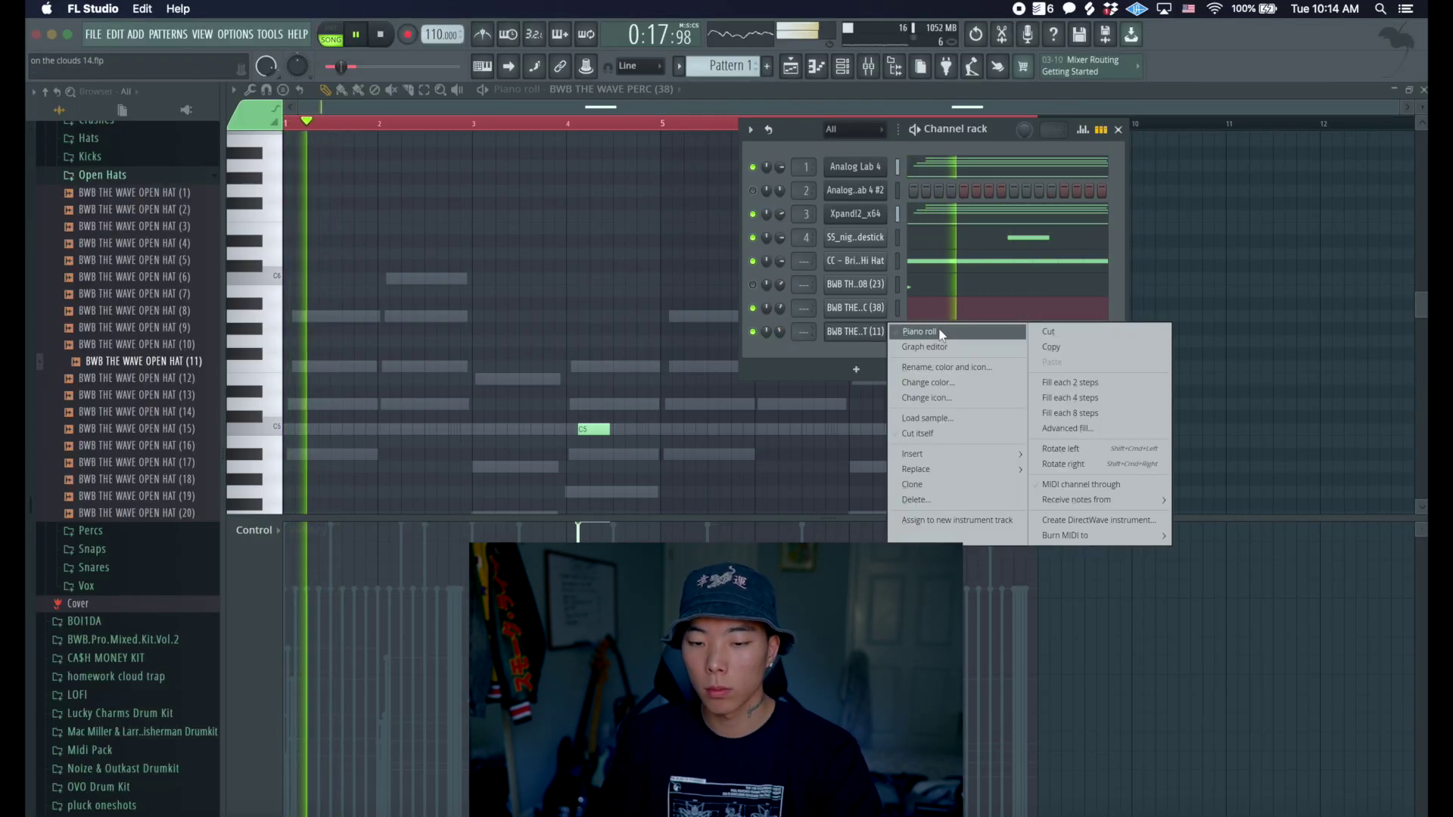
left_click(941, 333)
left_click_drag(1037, 125, 480, 149)
key("ctrl+b")
key("ctrl+b")
key("ctrl+b")
left_click_drag(851, 125, 159, 152)
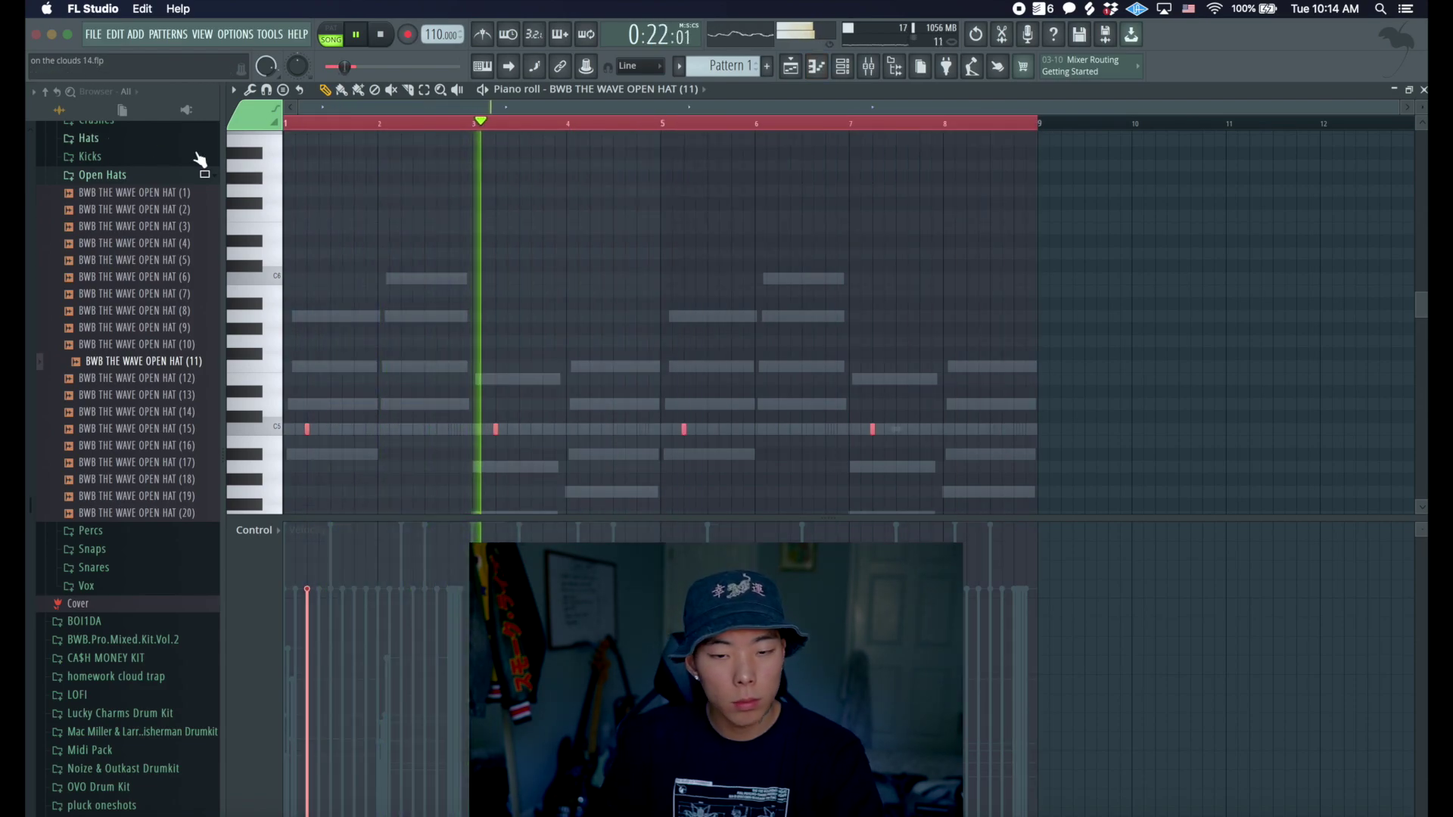
- Show the channel rack and collapse the Open Hats sample folder
left_click(842, 66)
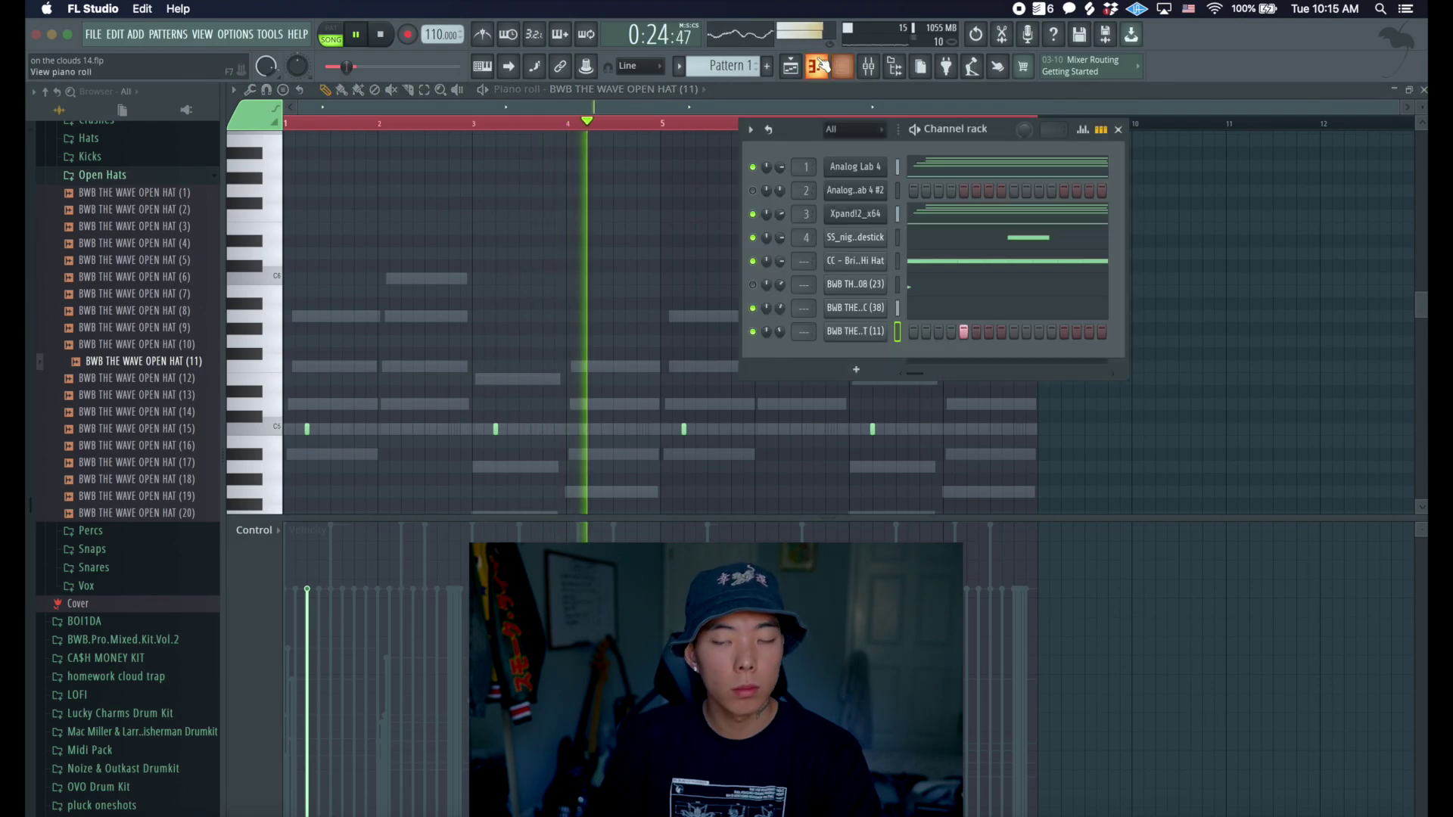
left_click(98, 181)
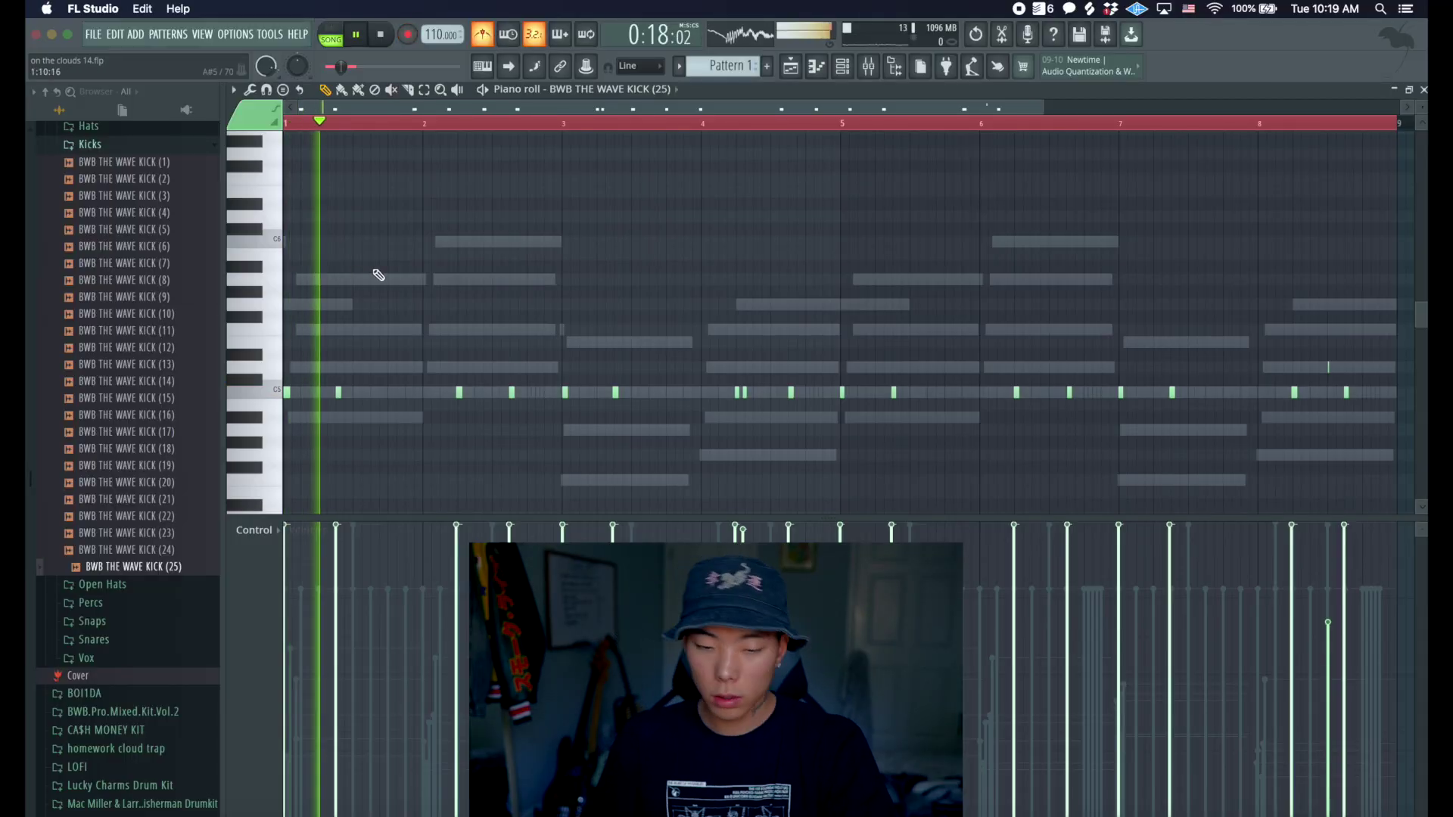
- Delete the stray note below the C5 octave's upper chords in bar 8 of the kick pattern and quantize all kick notes
scroll(386, 275, "down", 3)
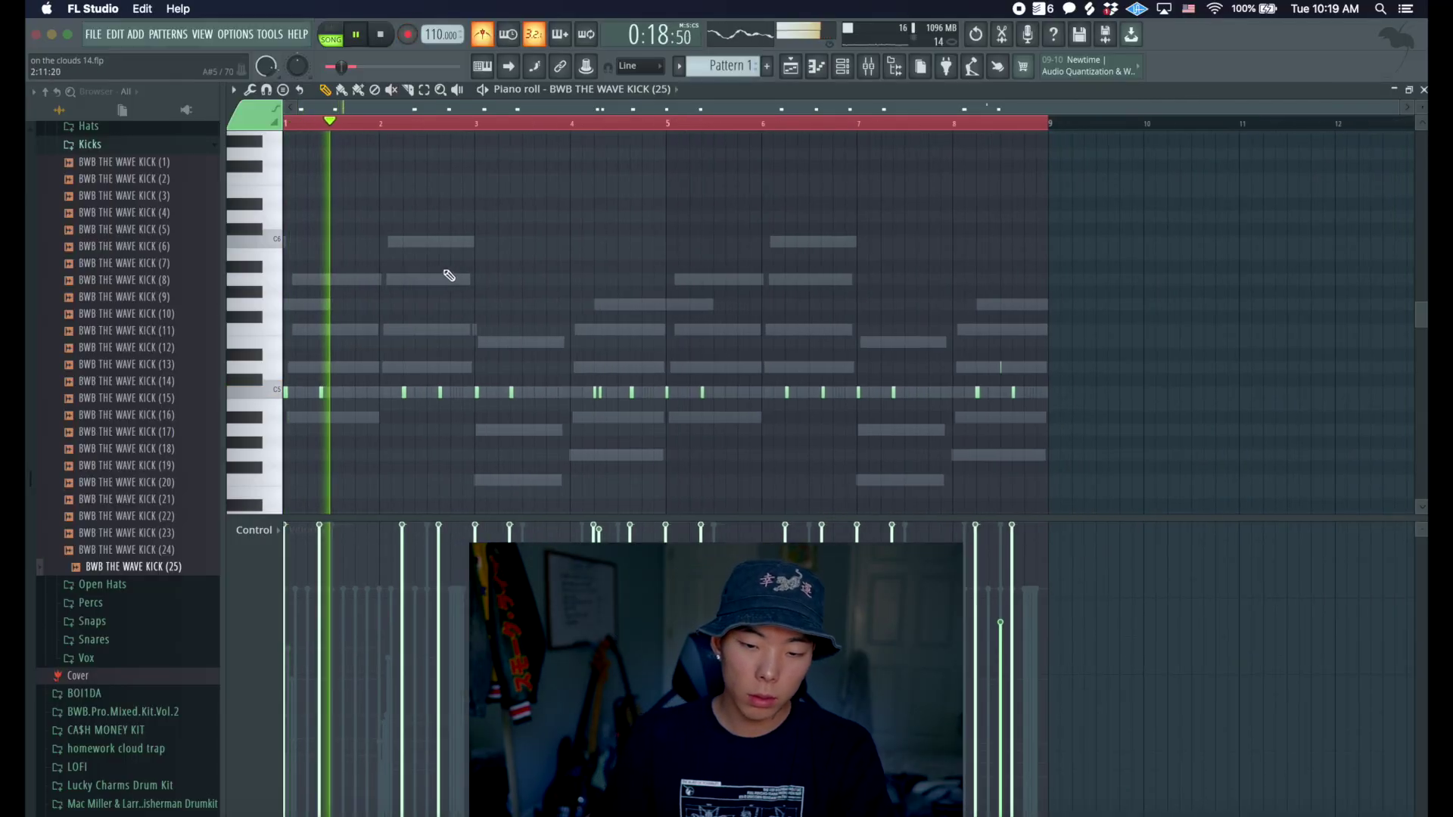
right_click(991, 367)
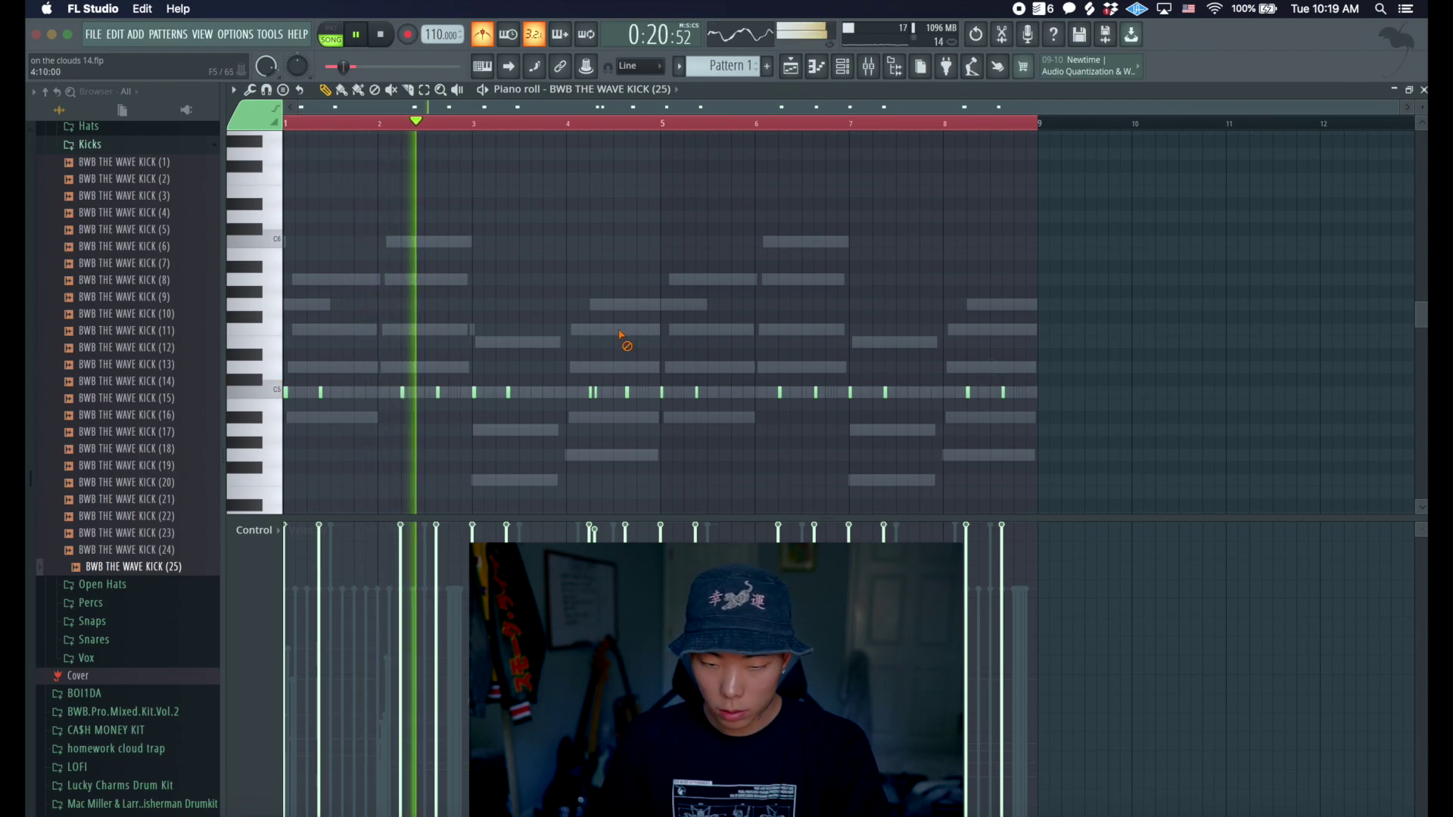
key("super+a")
key("shift+q")
scroll(604, 339, "up", 1)
scroll(608, 343, "up", 3)
key("super+d")
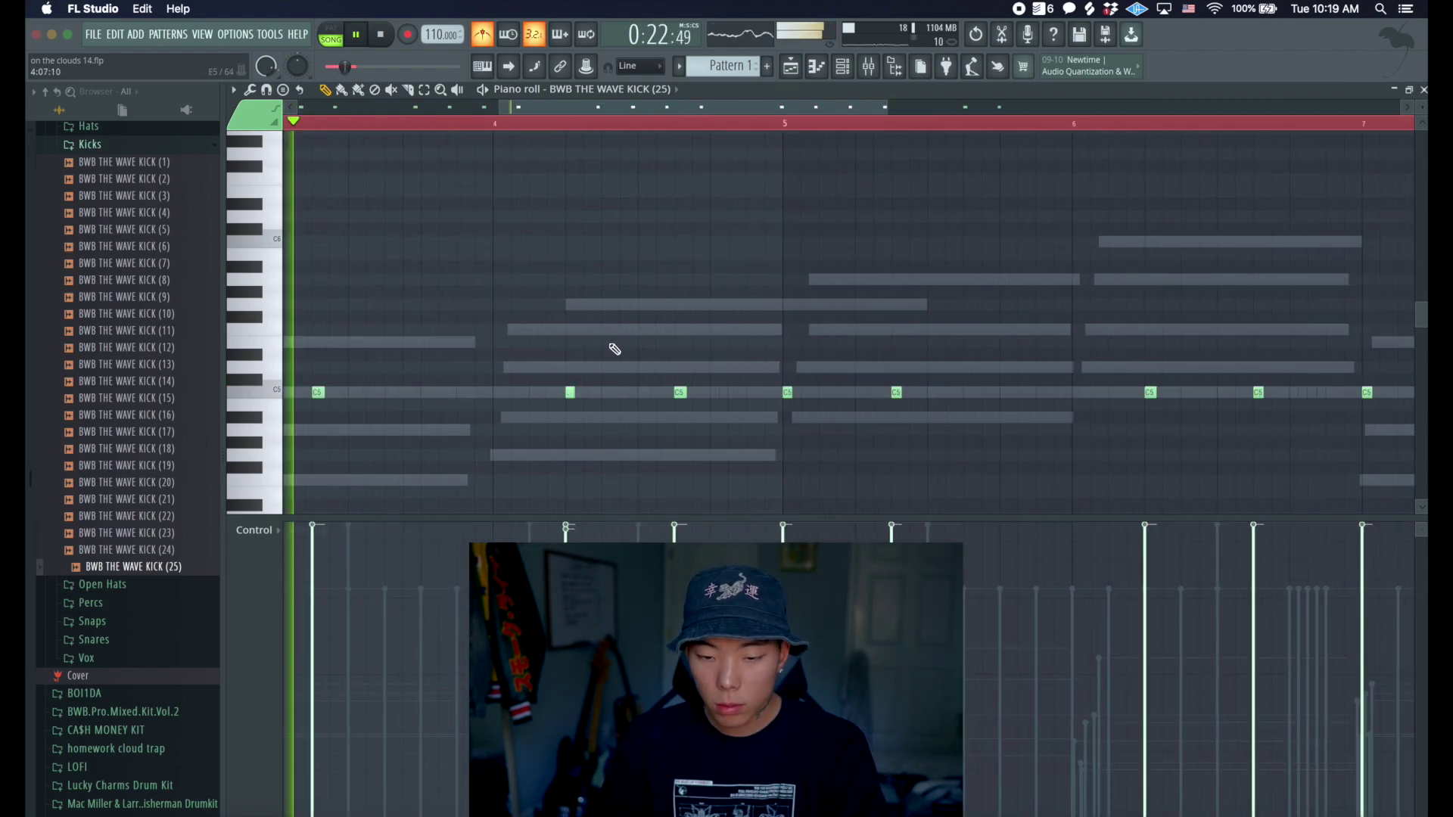
- Check the quantized kick pattern around bar 4 during playback and save the project
scroll(619, 345, "down", 4)
scroll(631, 340, "up", 4)
scroll(633, 338, "down", 4)
scroll(651, 338, "up", 1)
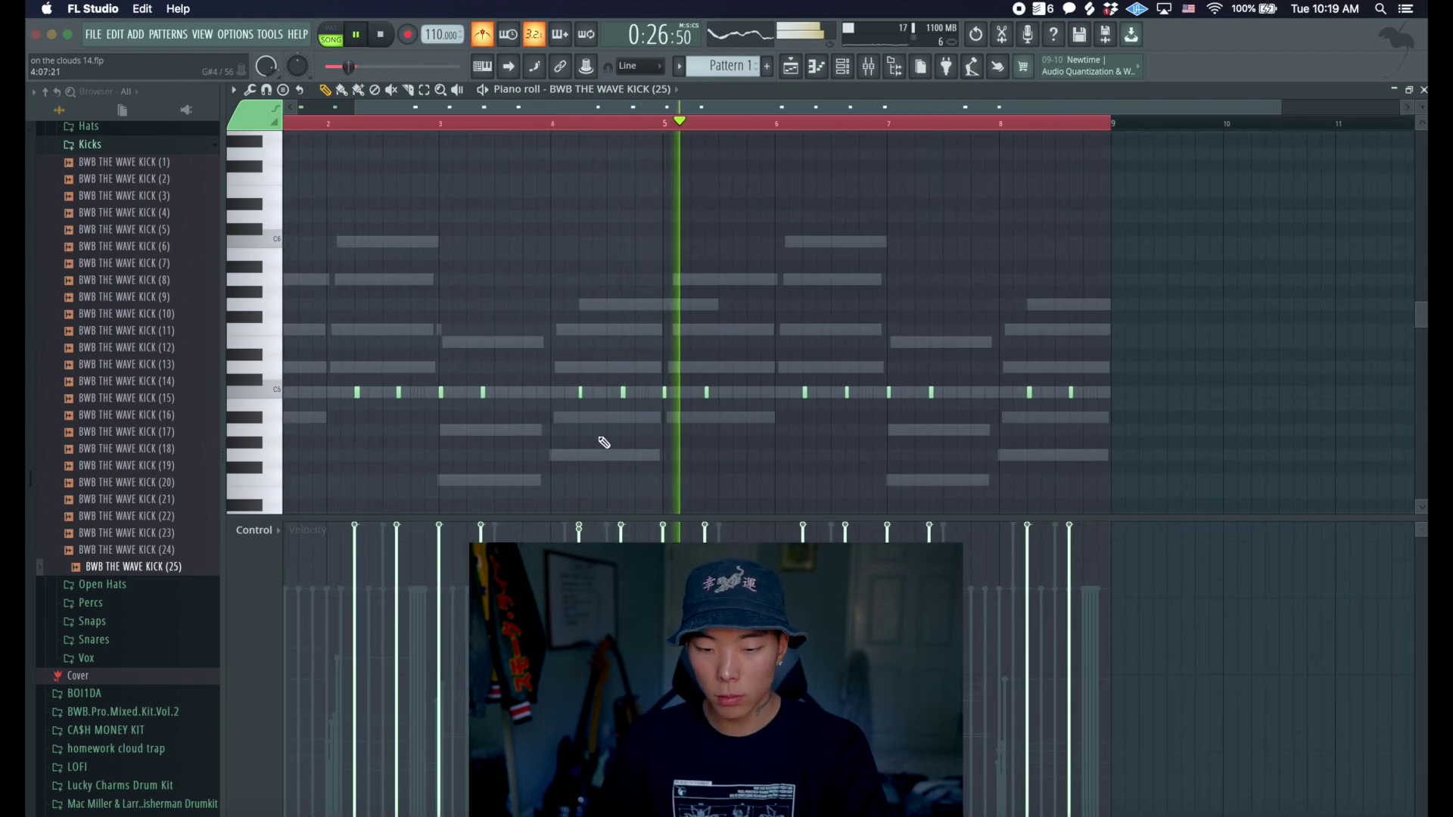
scroll(595, 398, "down", 1)
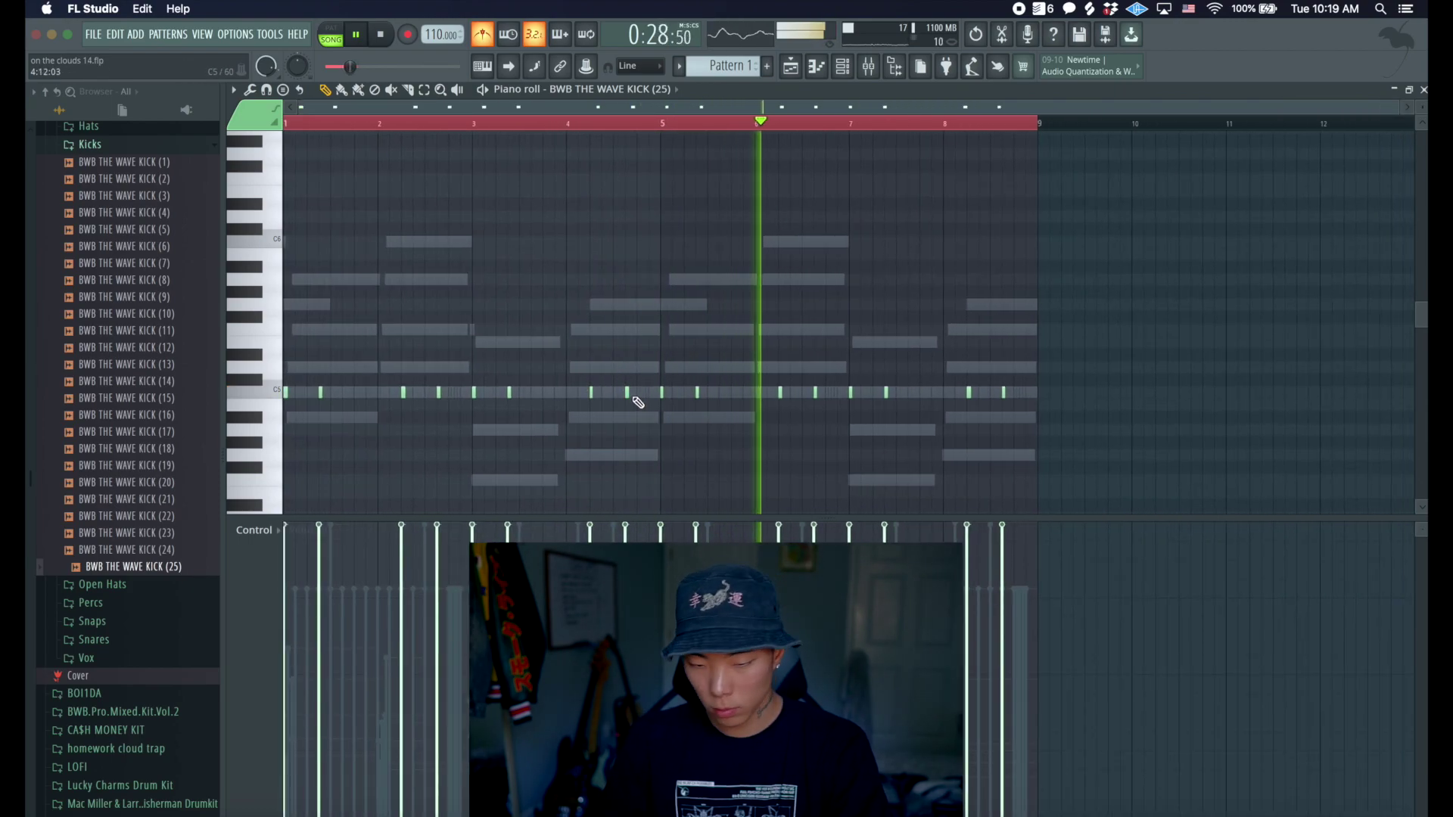
key("super+s")
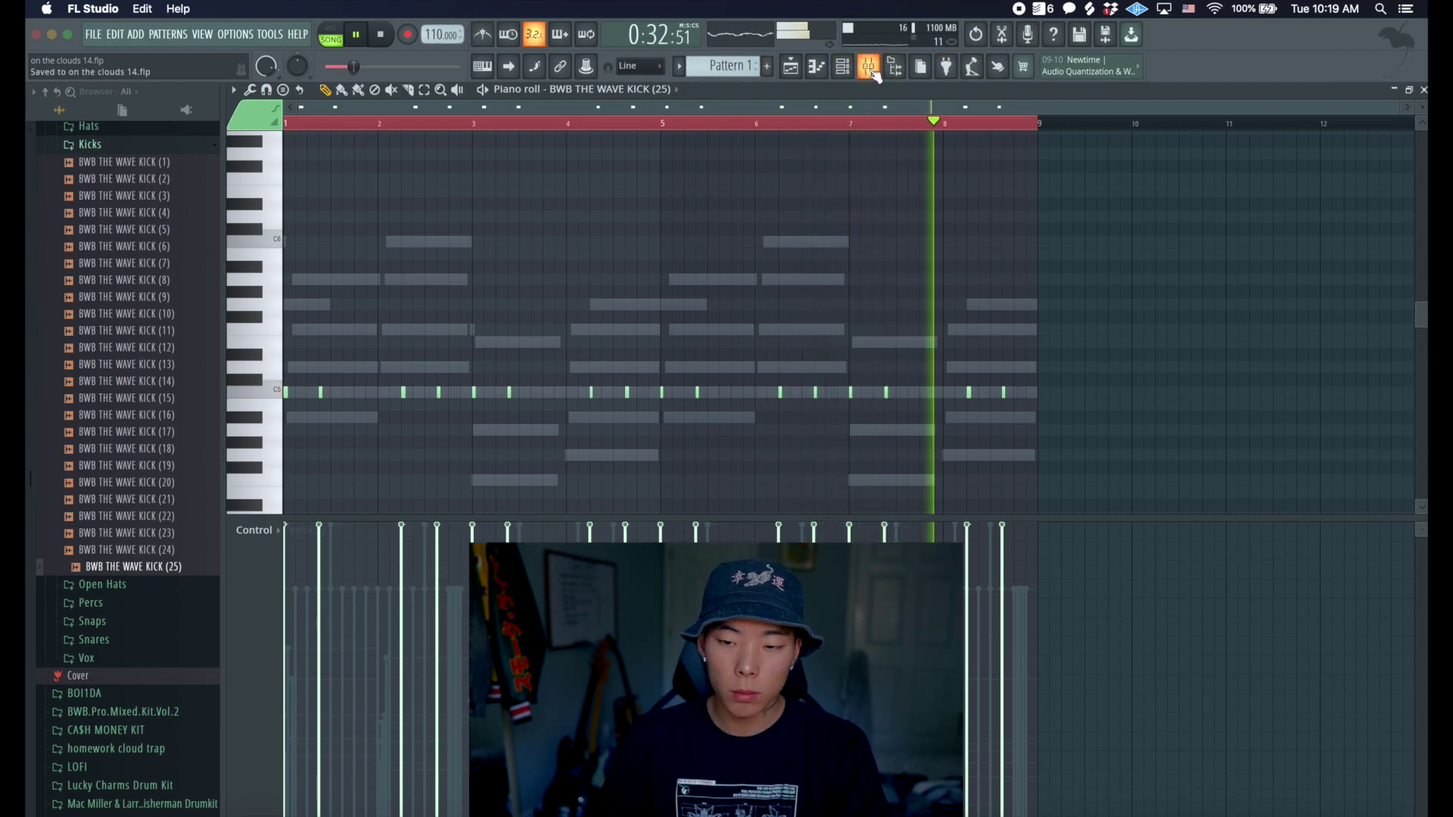
- Add the RC-20 Retro Color effect to the first slot of mixer Insert 1
left_click(870, 70)
left_click(844, 67)
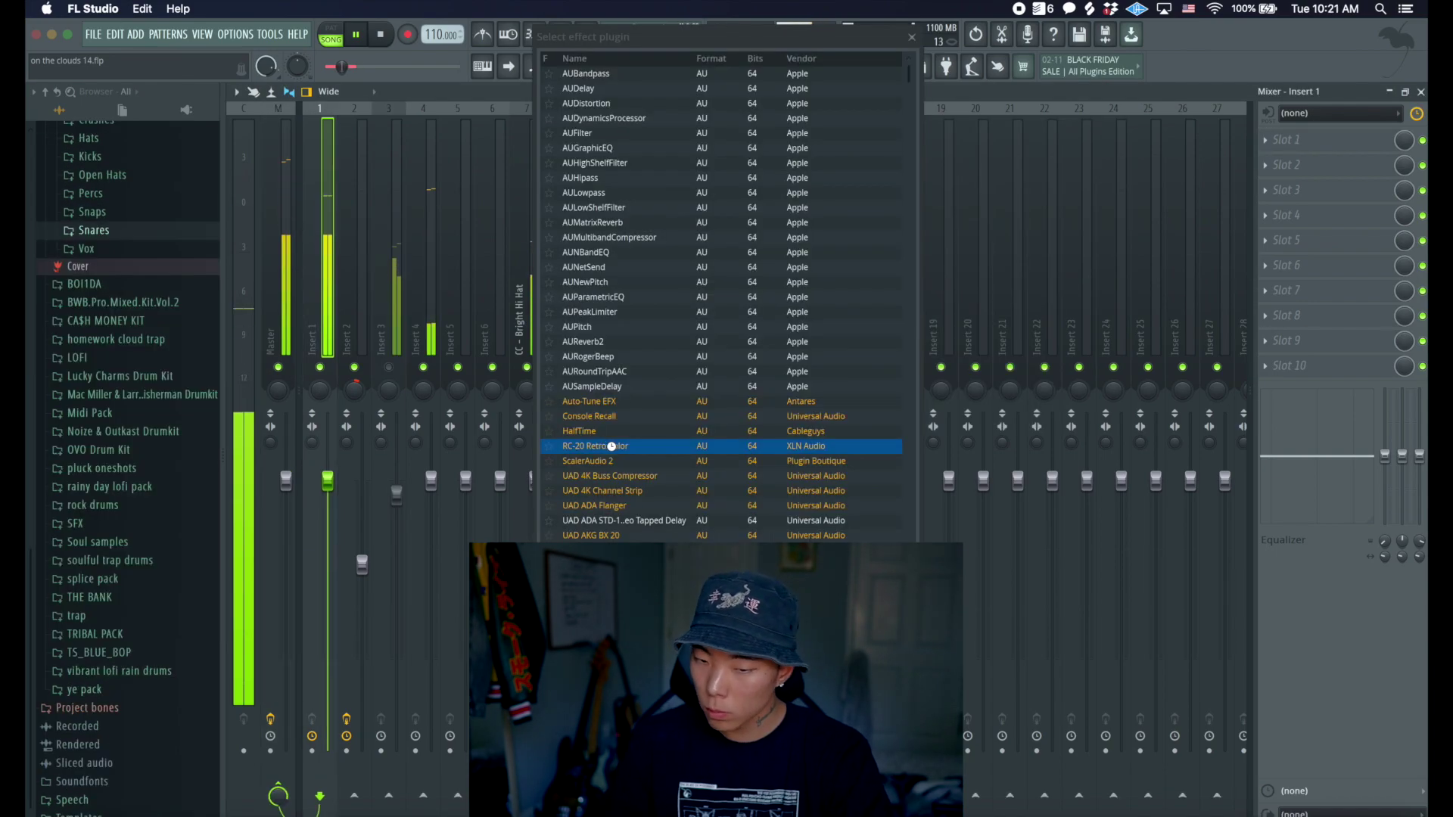
key("Return")
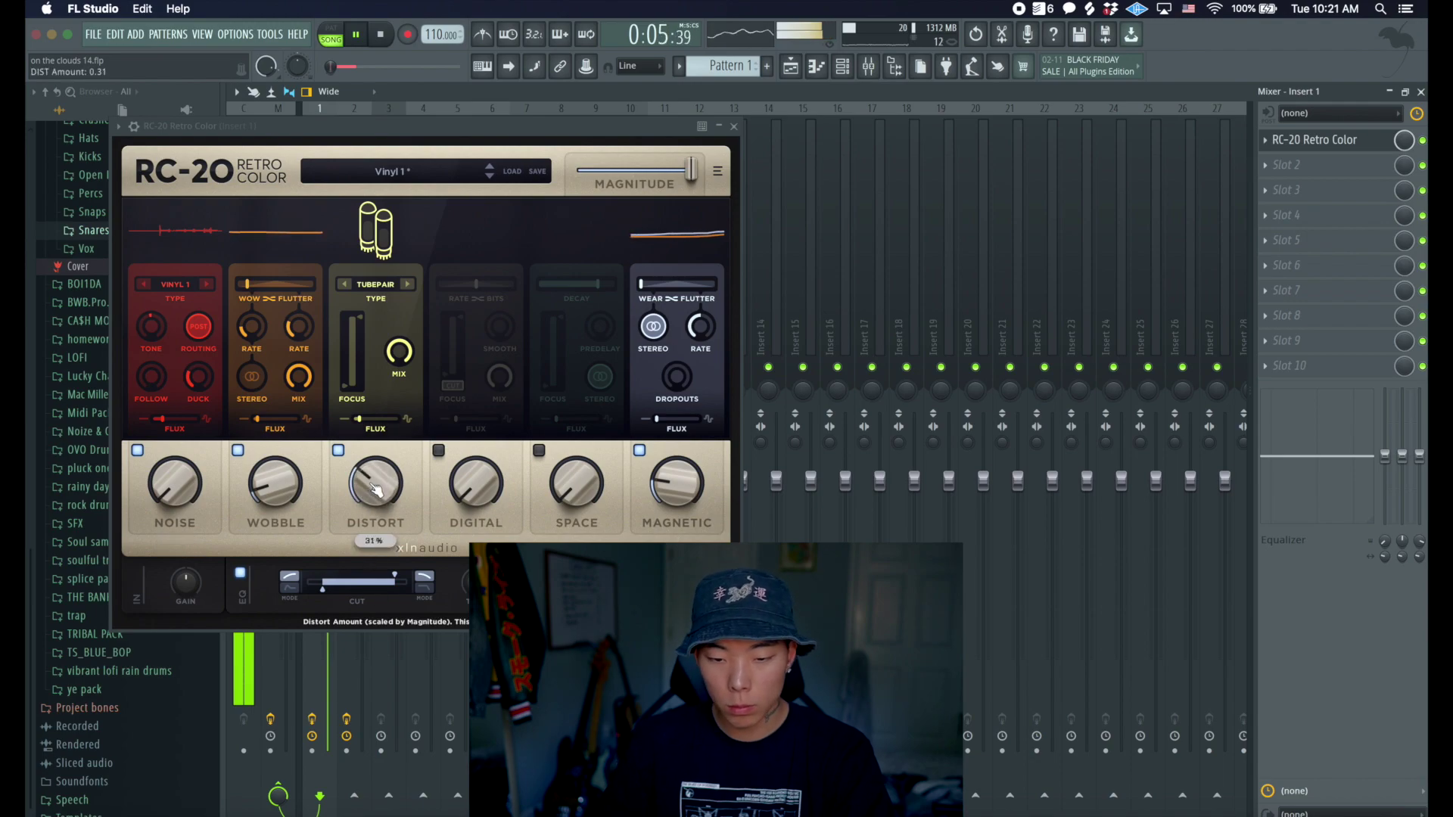
- Shape the RC-20 effect by enabling Digital, setting the low cut to 376 Hz, adjusting Distort and setting Space to 20%
left_click_drag(580, 491, 597, 432)
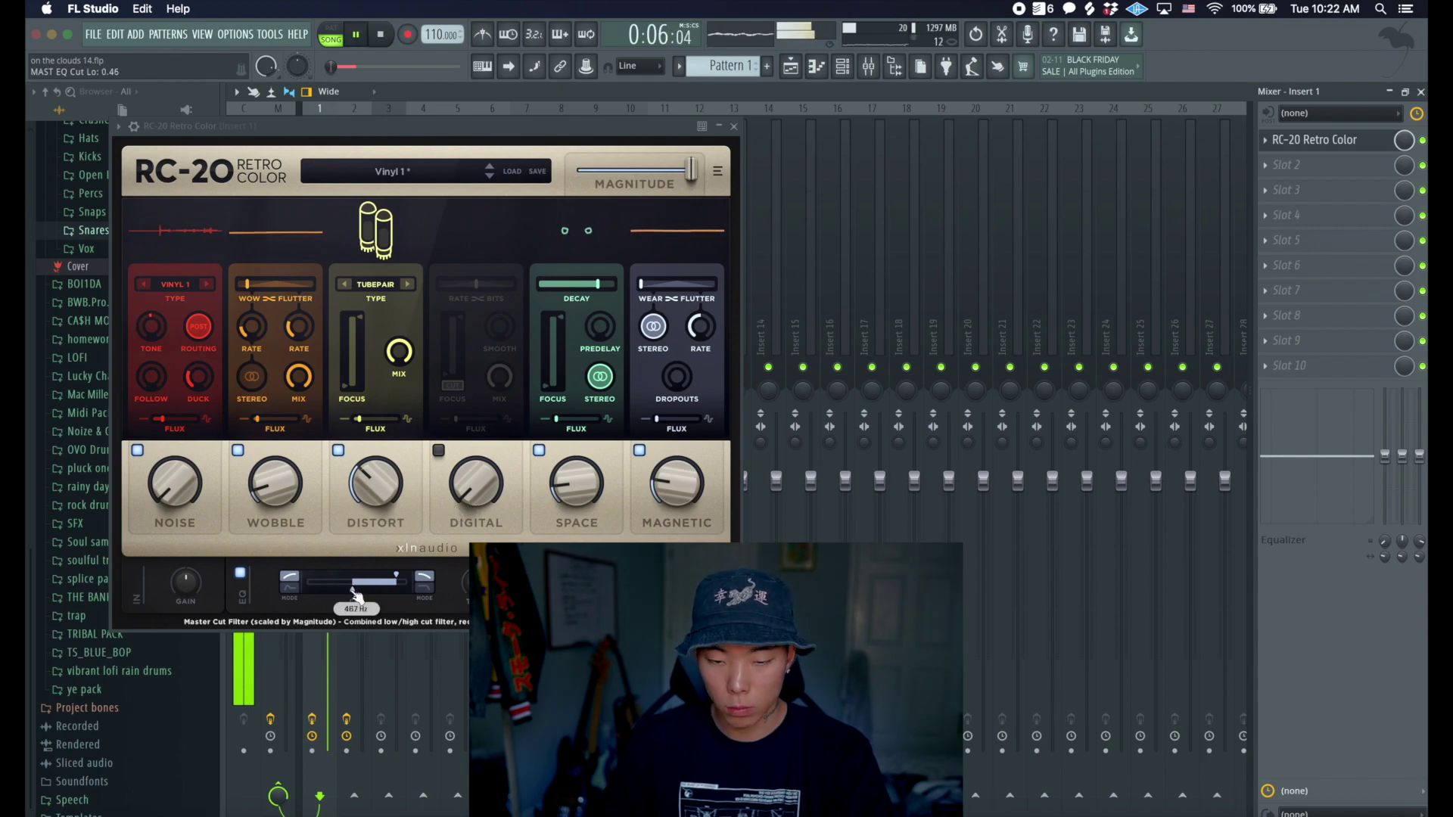
left_click(439, 451)
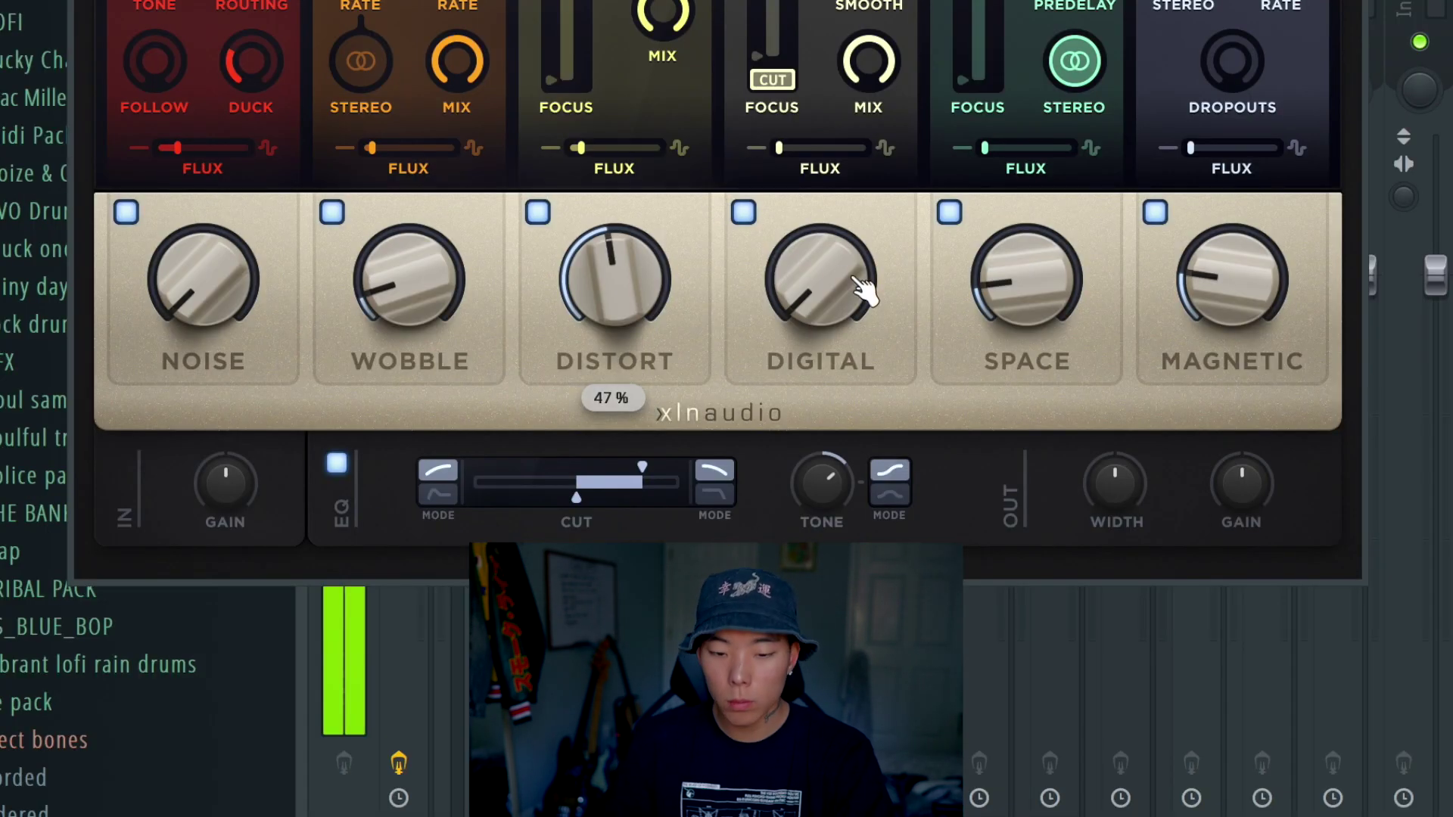
left_click_drag(607, 253, 607, 203)
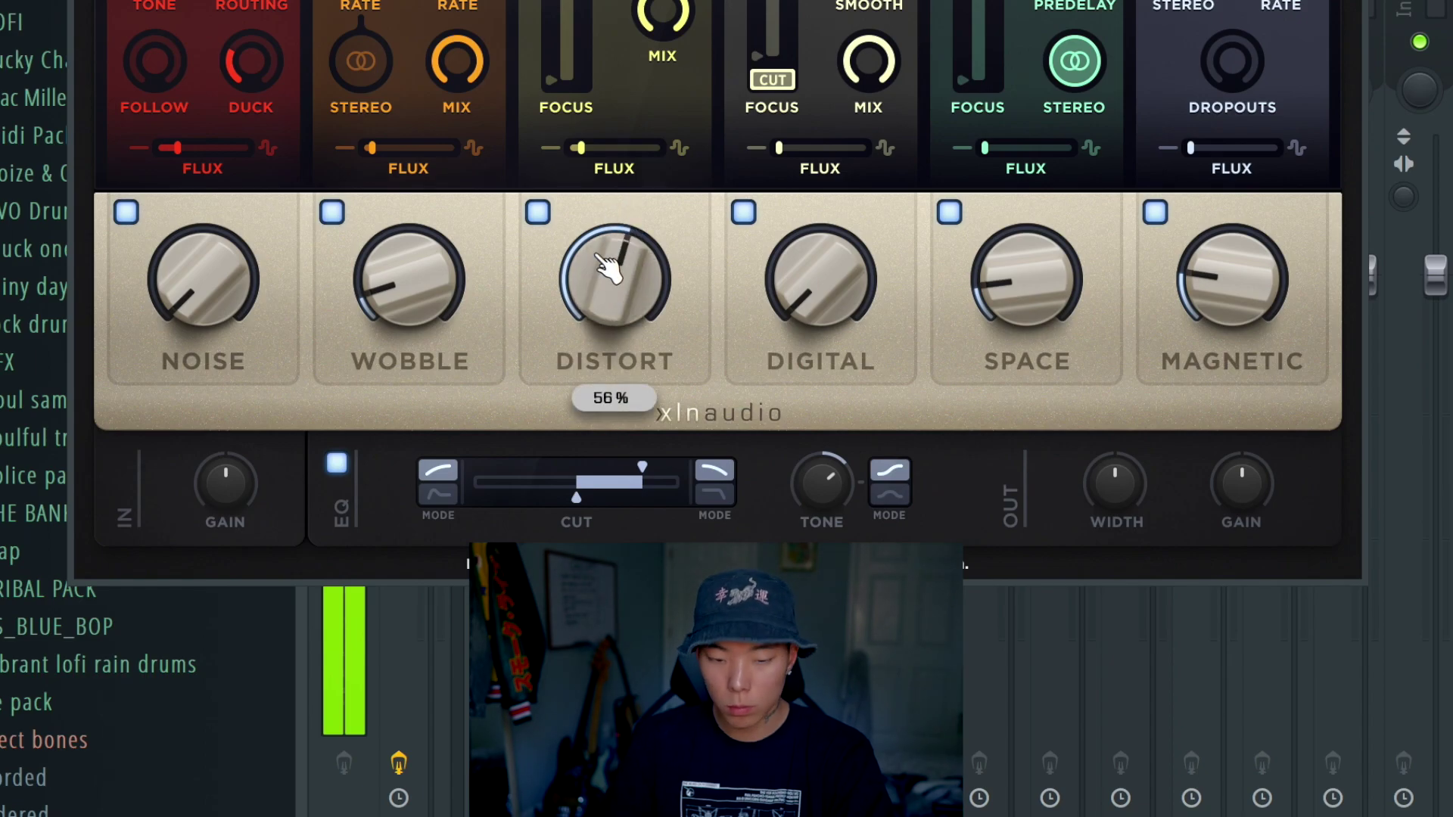
left_click_drag(583, 498, 567, 498)
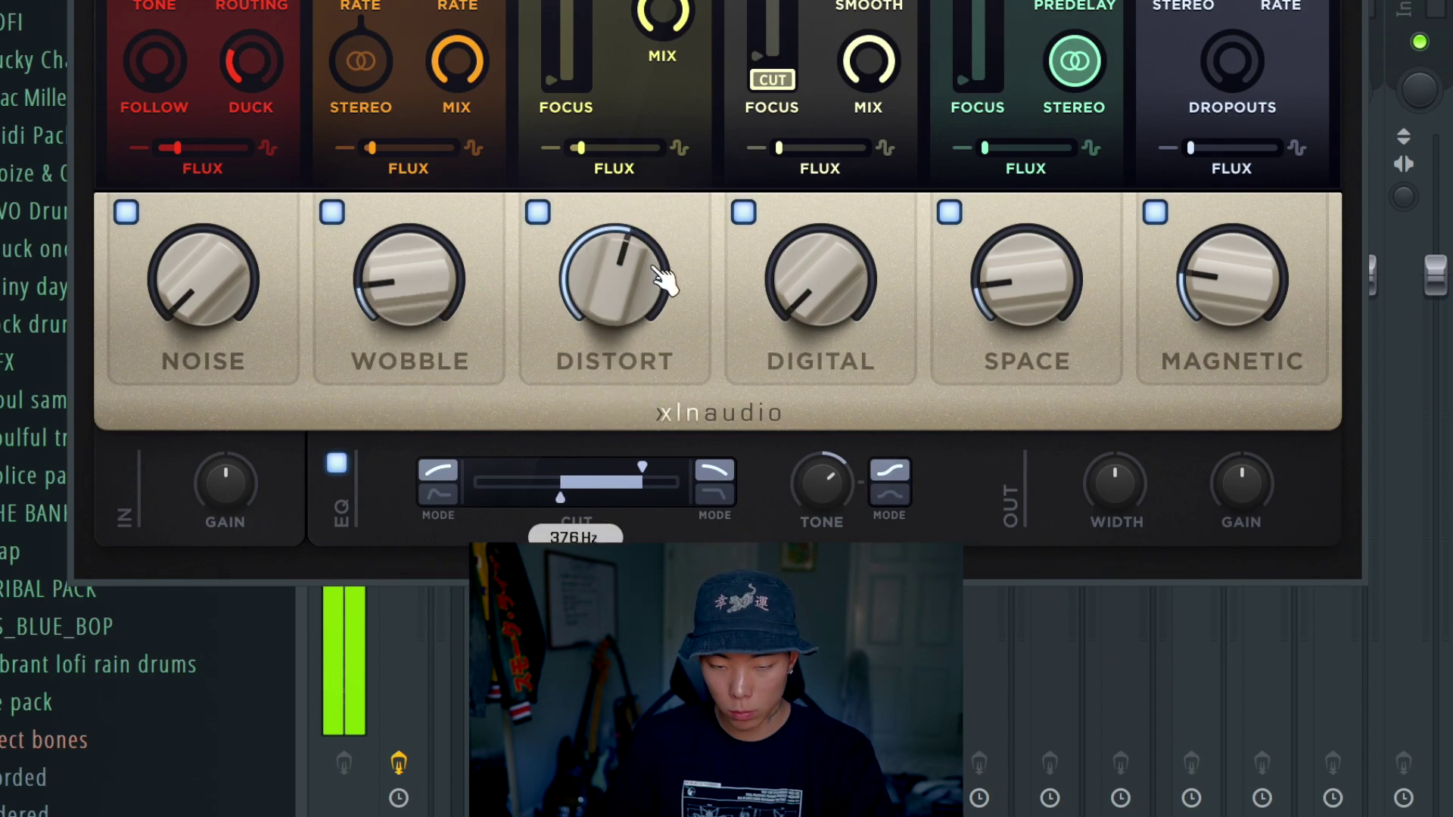
left_click_drag(649, 273, 637, 408)
left_click_drag(997, 312, 1027, 329)
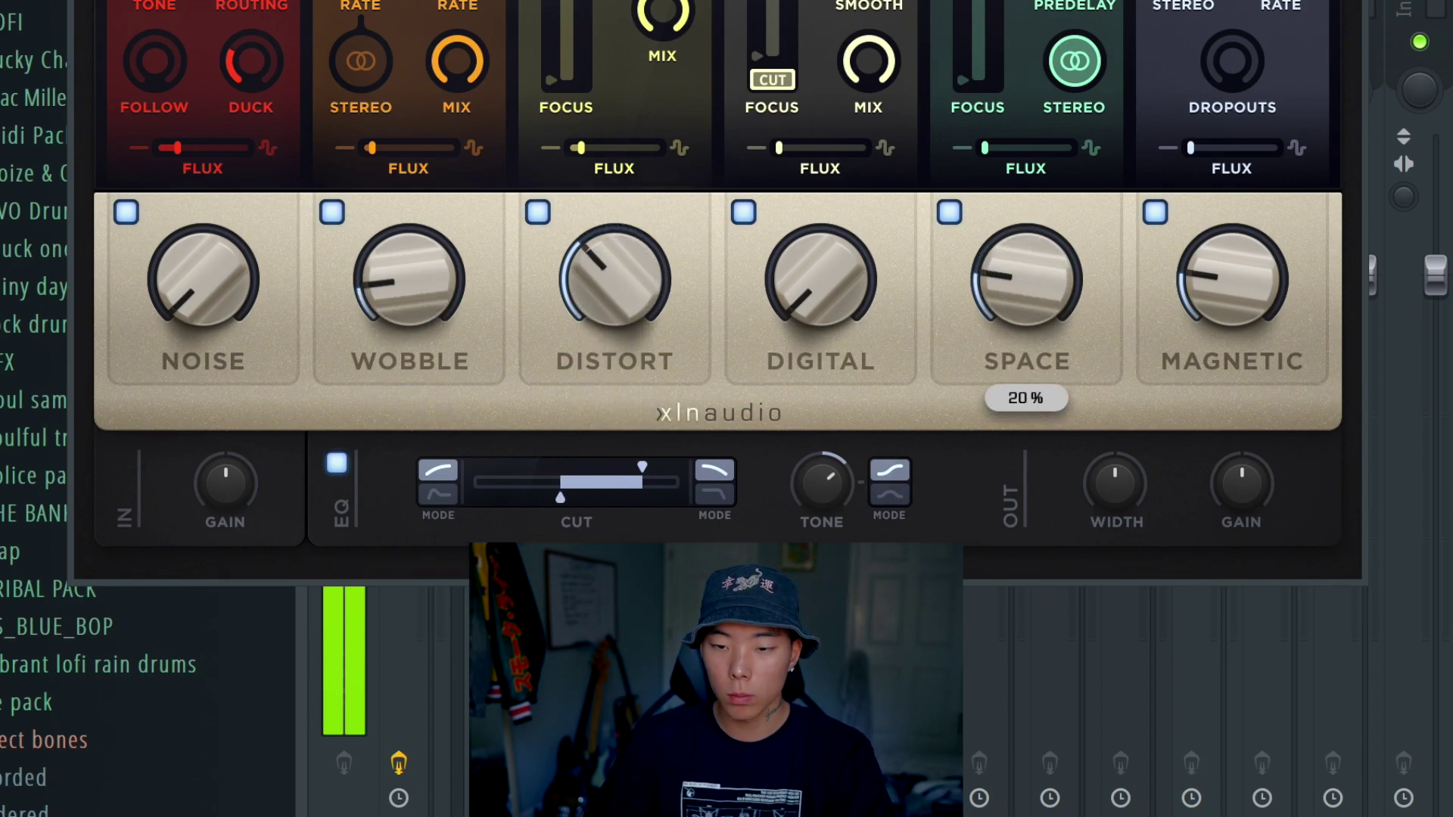
- Add Fruity Chorus to slot 2 of mixer Insert 1 at a mix level of about 63% and save the project
key("F6")
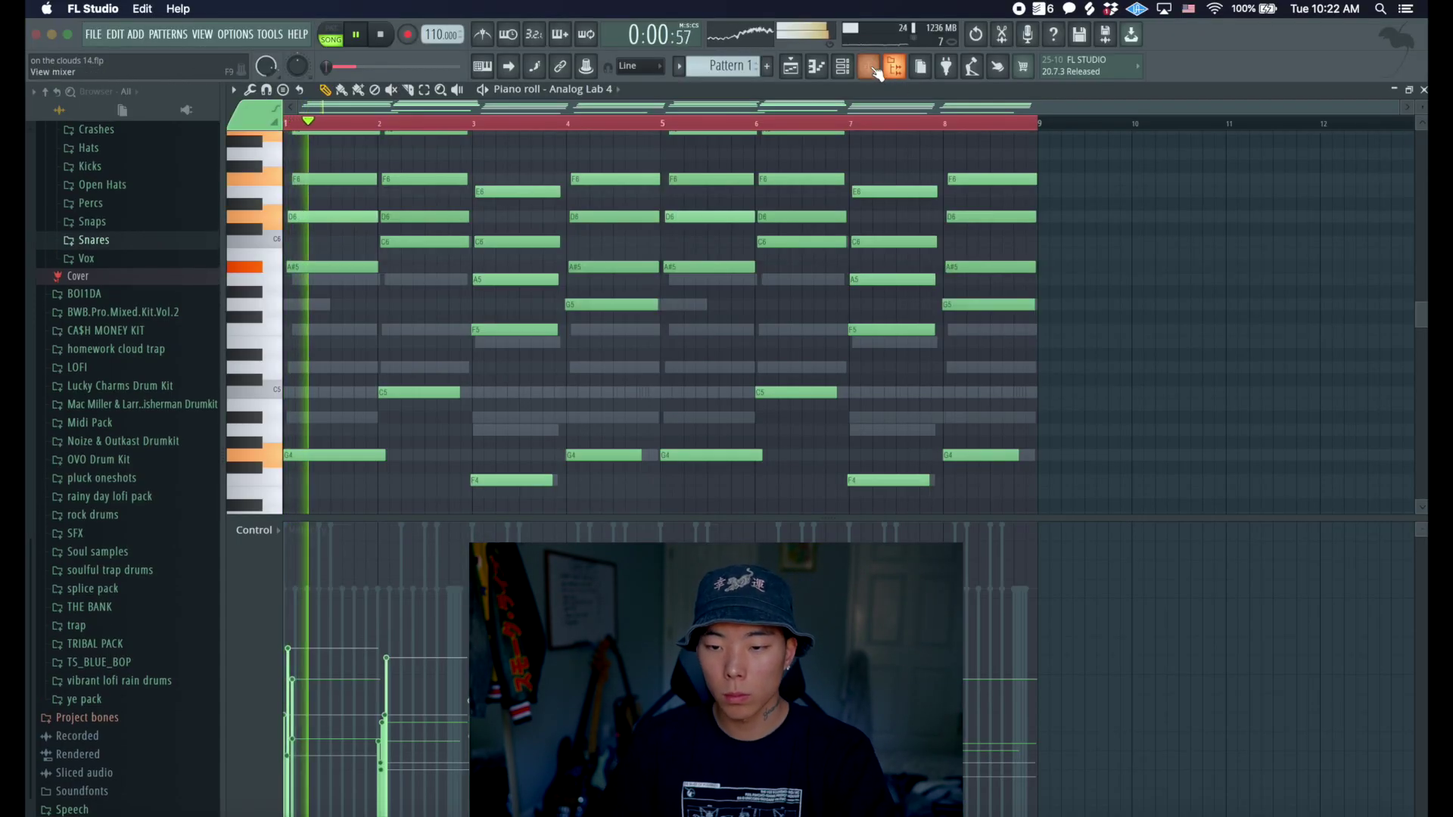
left_click(870, 66)
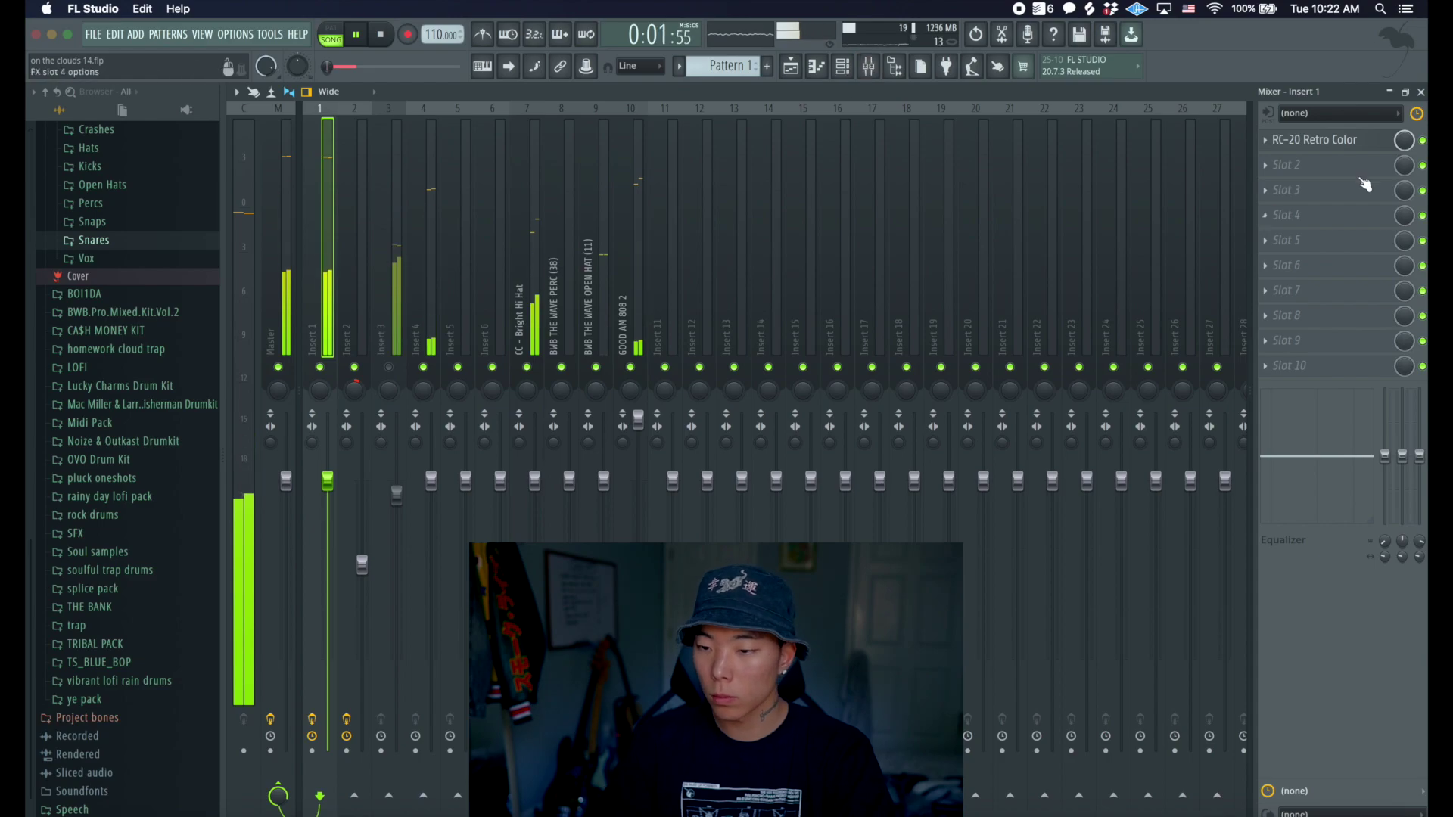
left_click(1291, 164)
mouse_move(1297, 186)
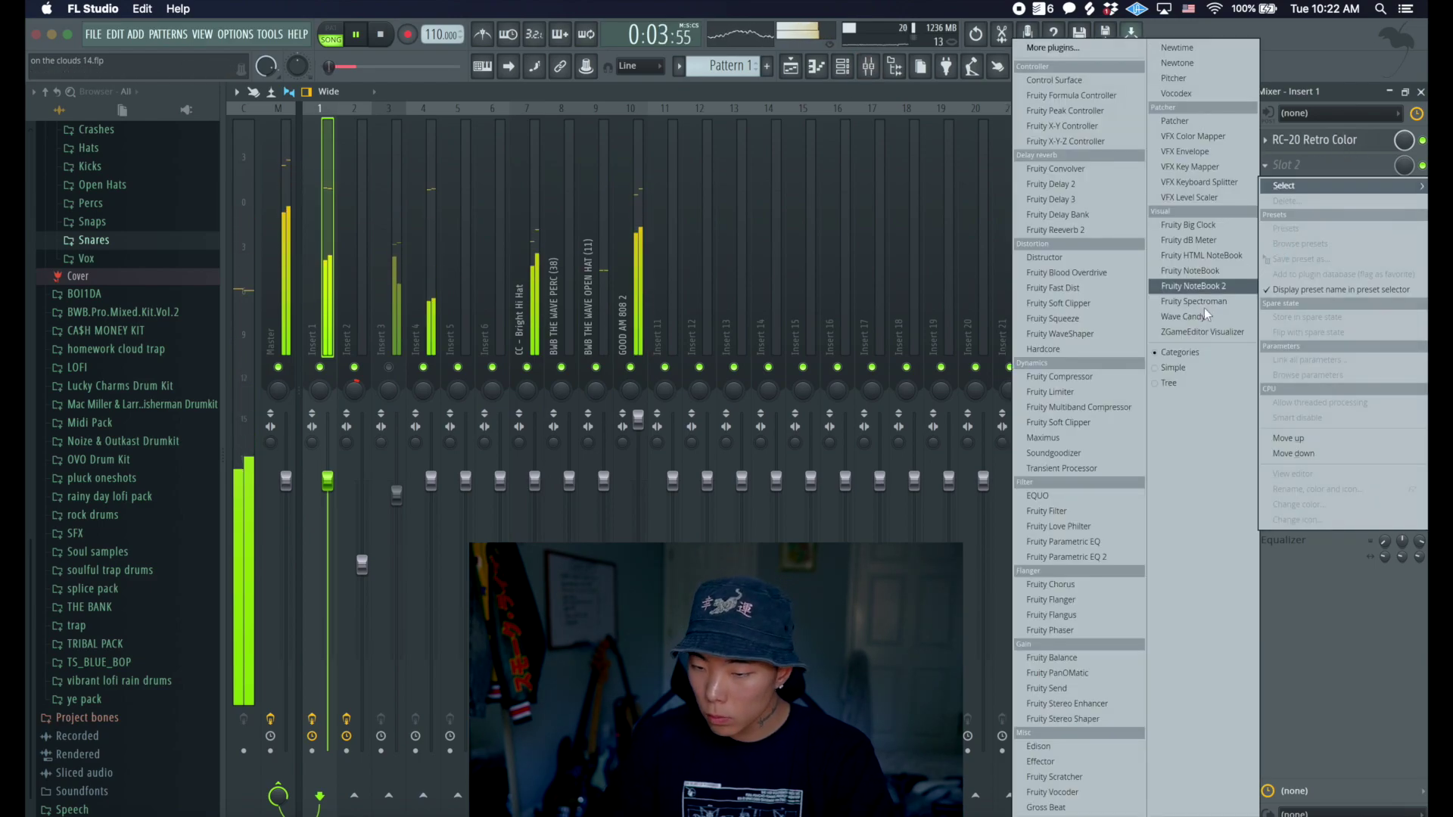
left_click(1060, 584)
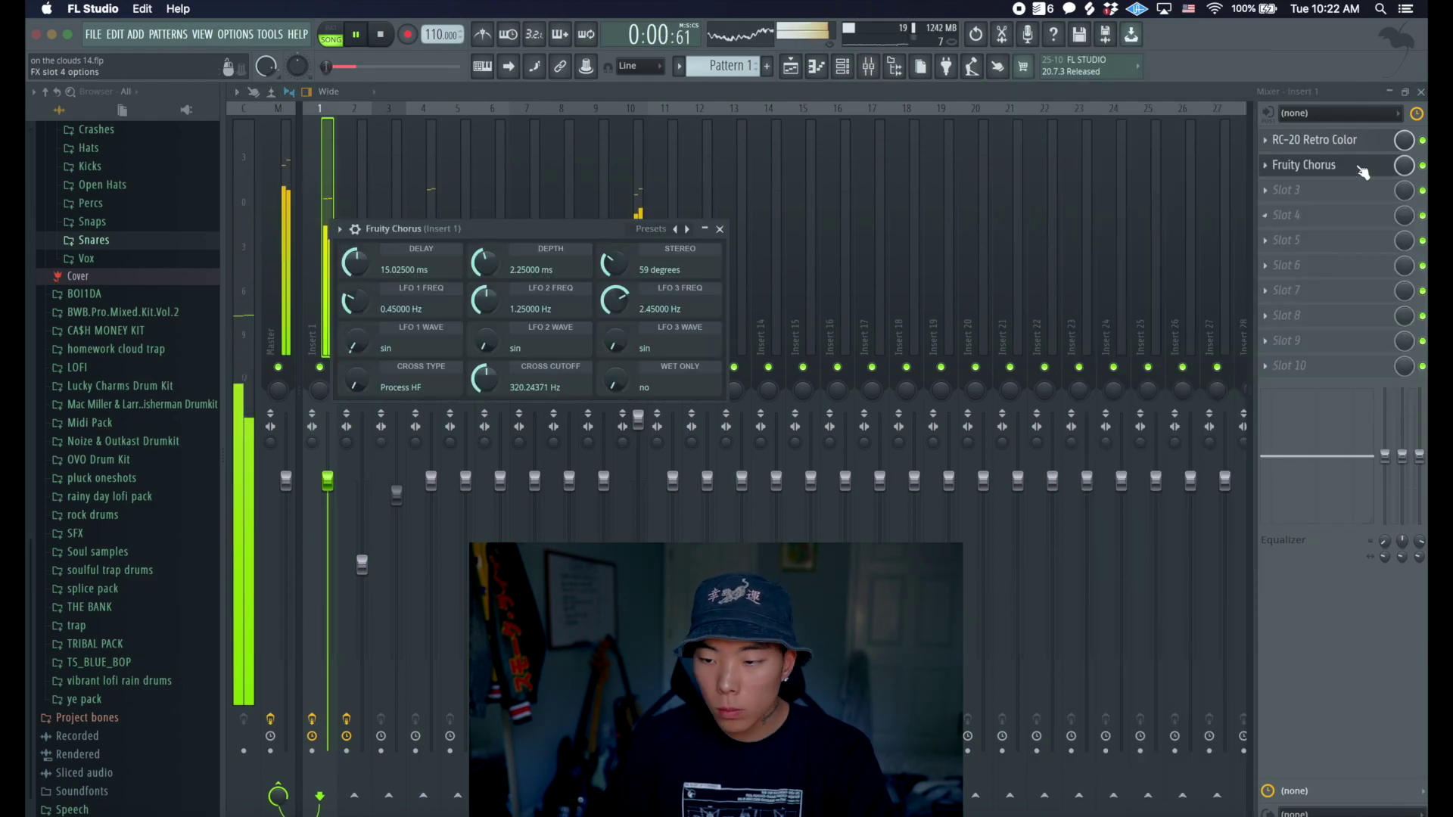
left_click_drag(1414, 171, 1414, 189)
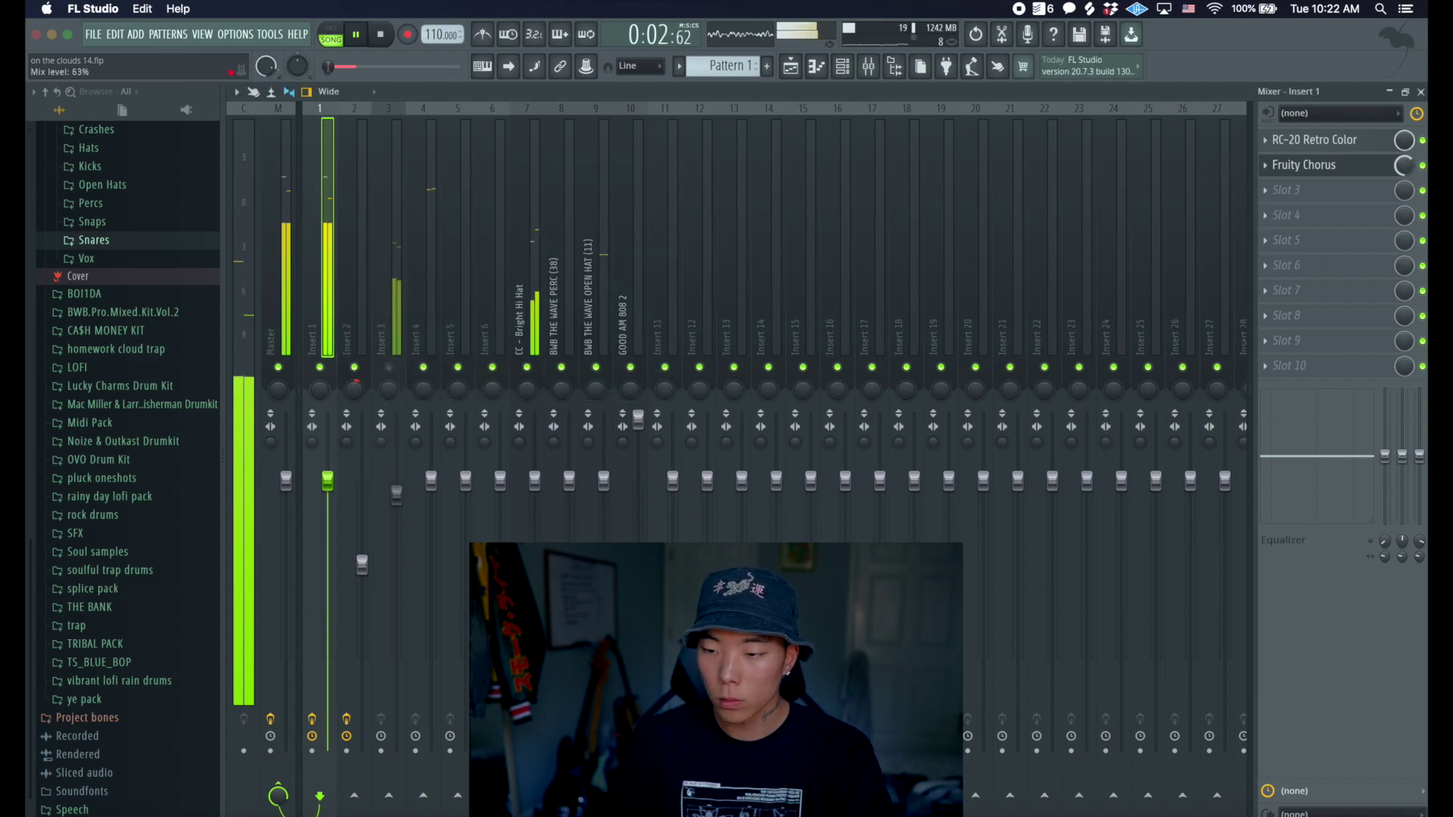
key("super+s")
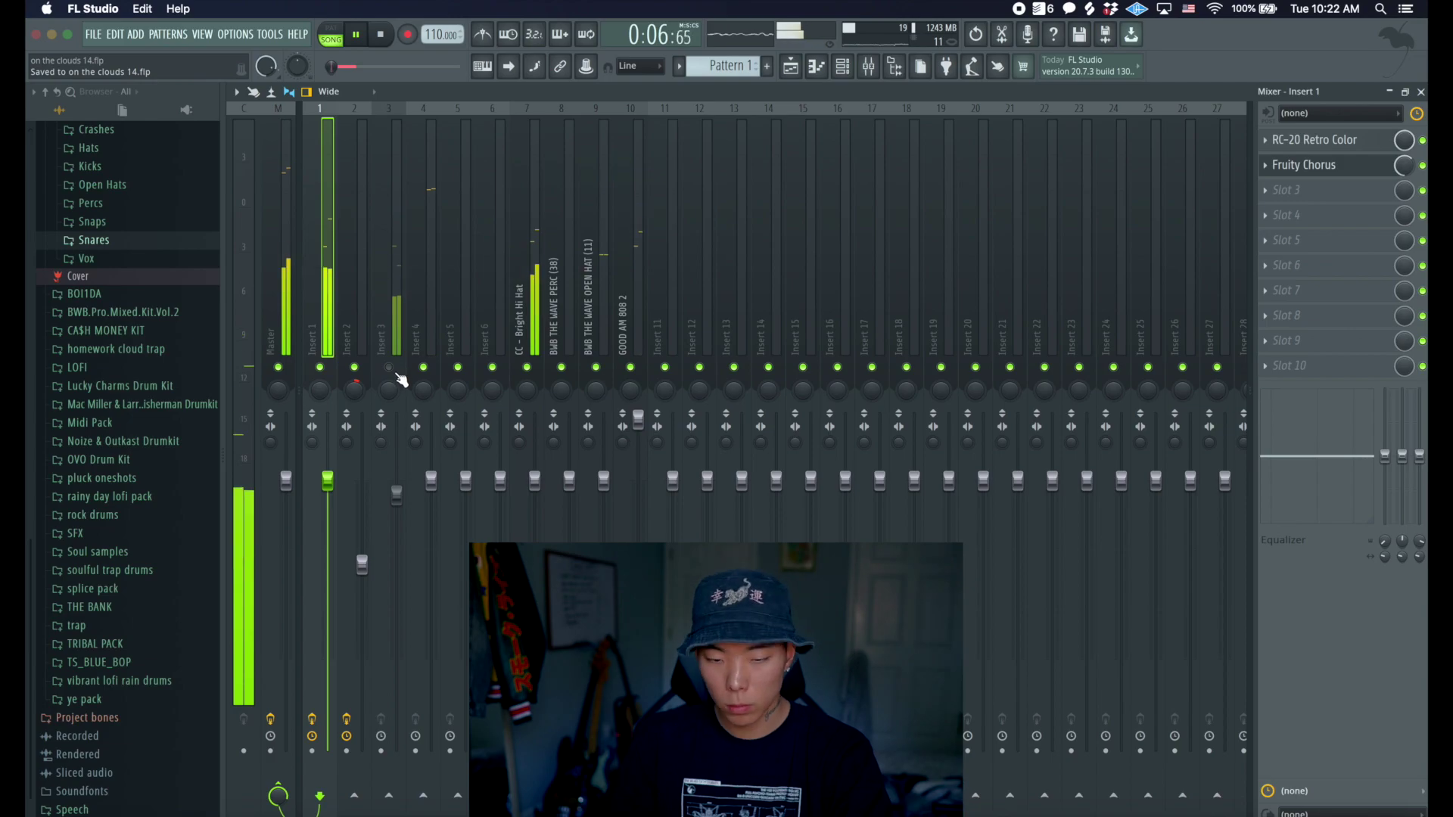
- Unmute mixer Insert 3 and raise the volume of Insert 2
right_click(389, 367)
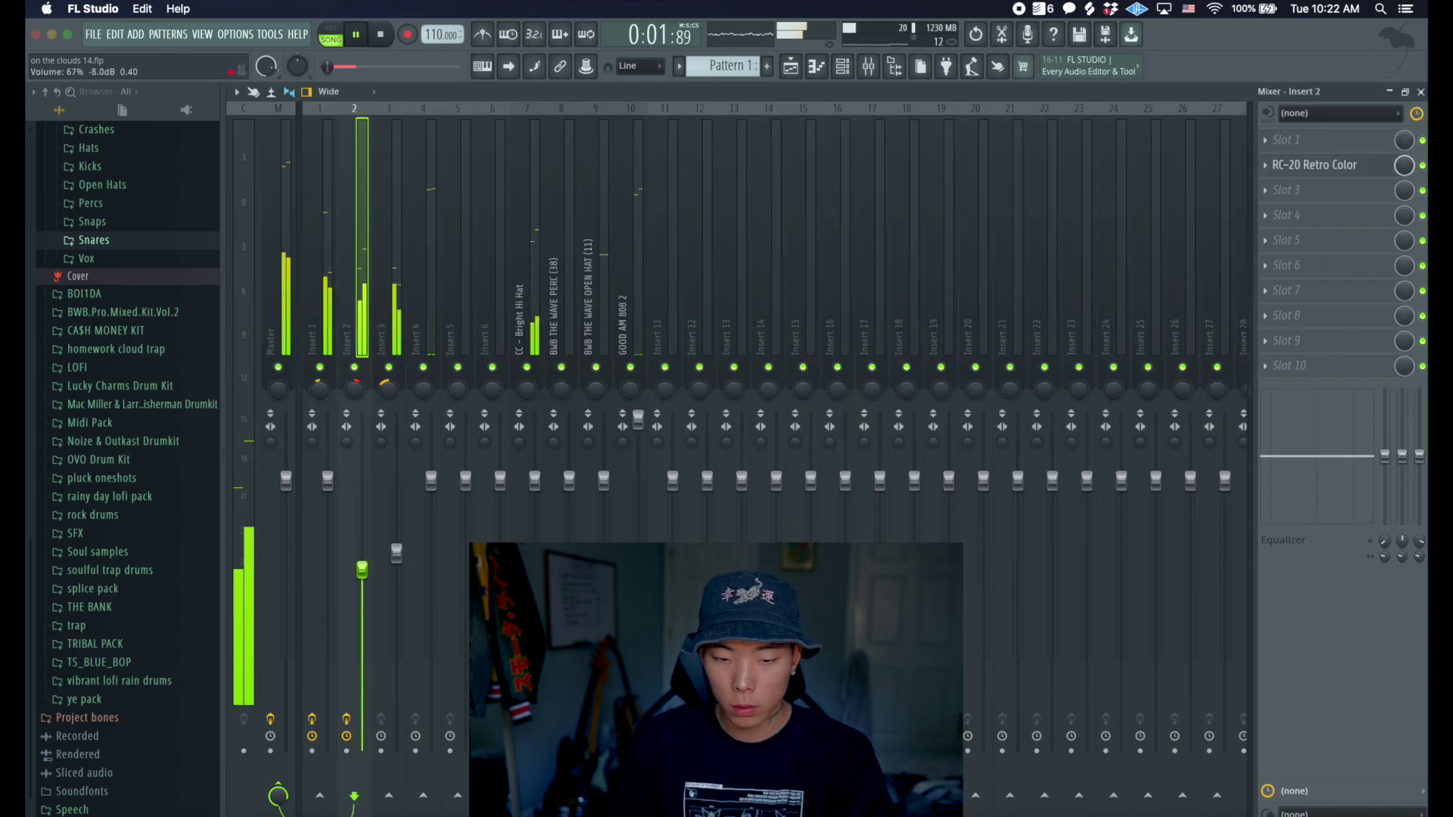
left_click_drag(362, 567, 362, 551)
- Show the channel rack, mute the Analog Lab 4 #2 channel and stop playback
left_click(842, 66)
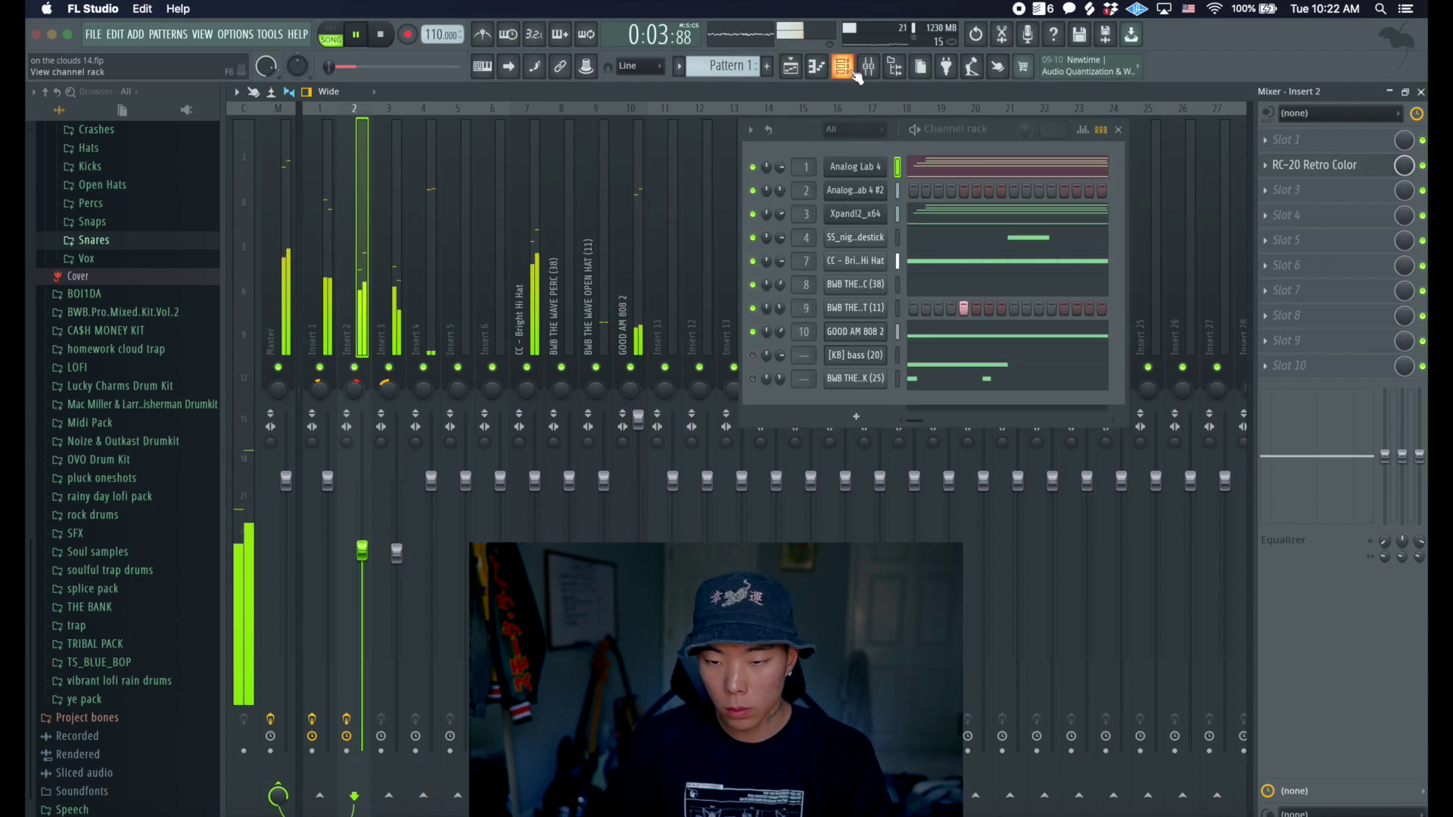
left_click(754, 190)
key("space")
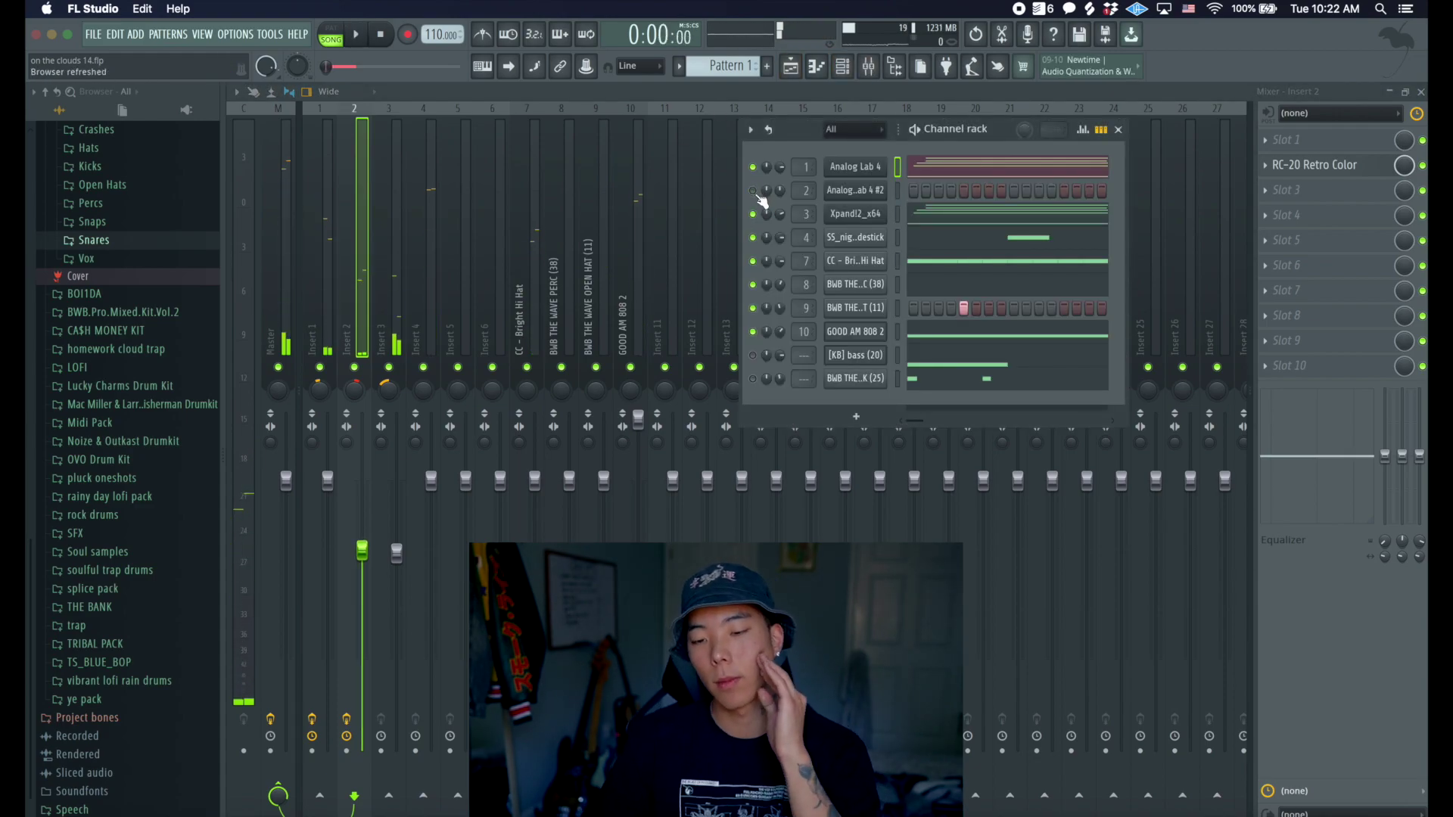